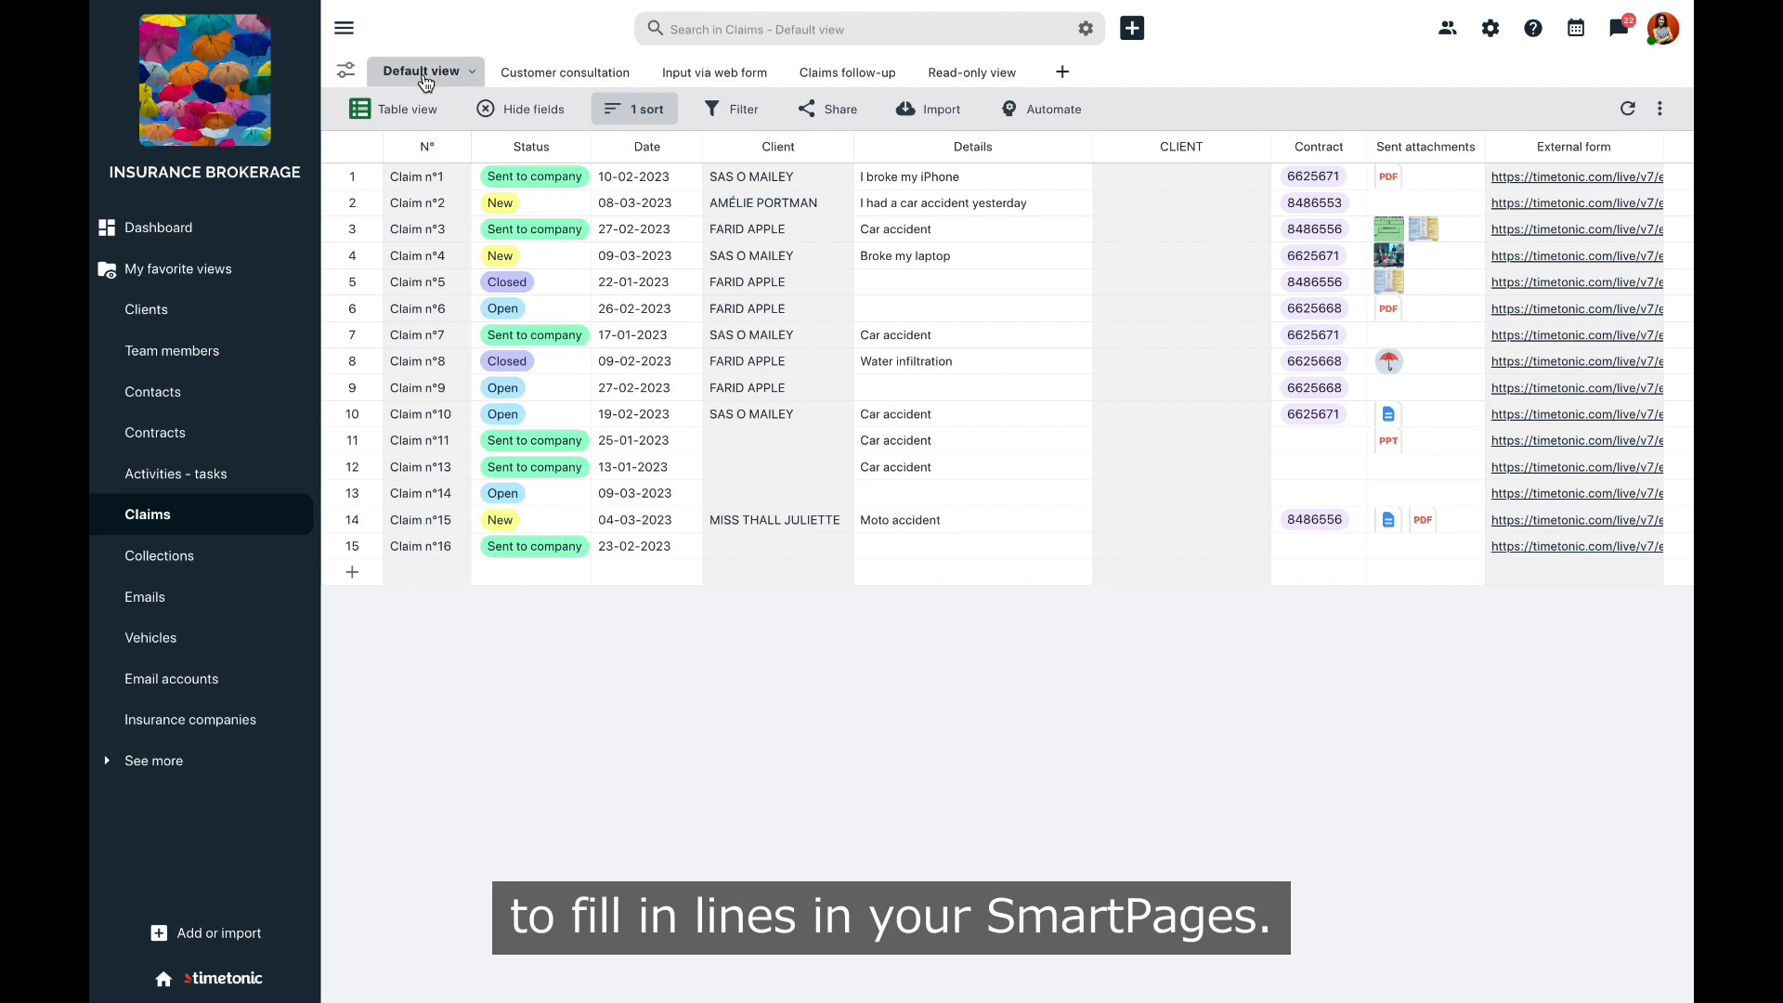
Step: Create a new view of the Claims table named "Input via web form"
left_click(1064, 72)
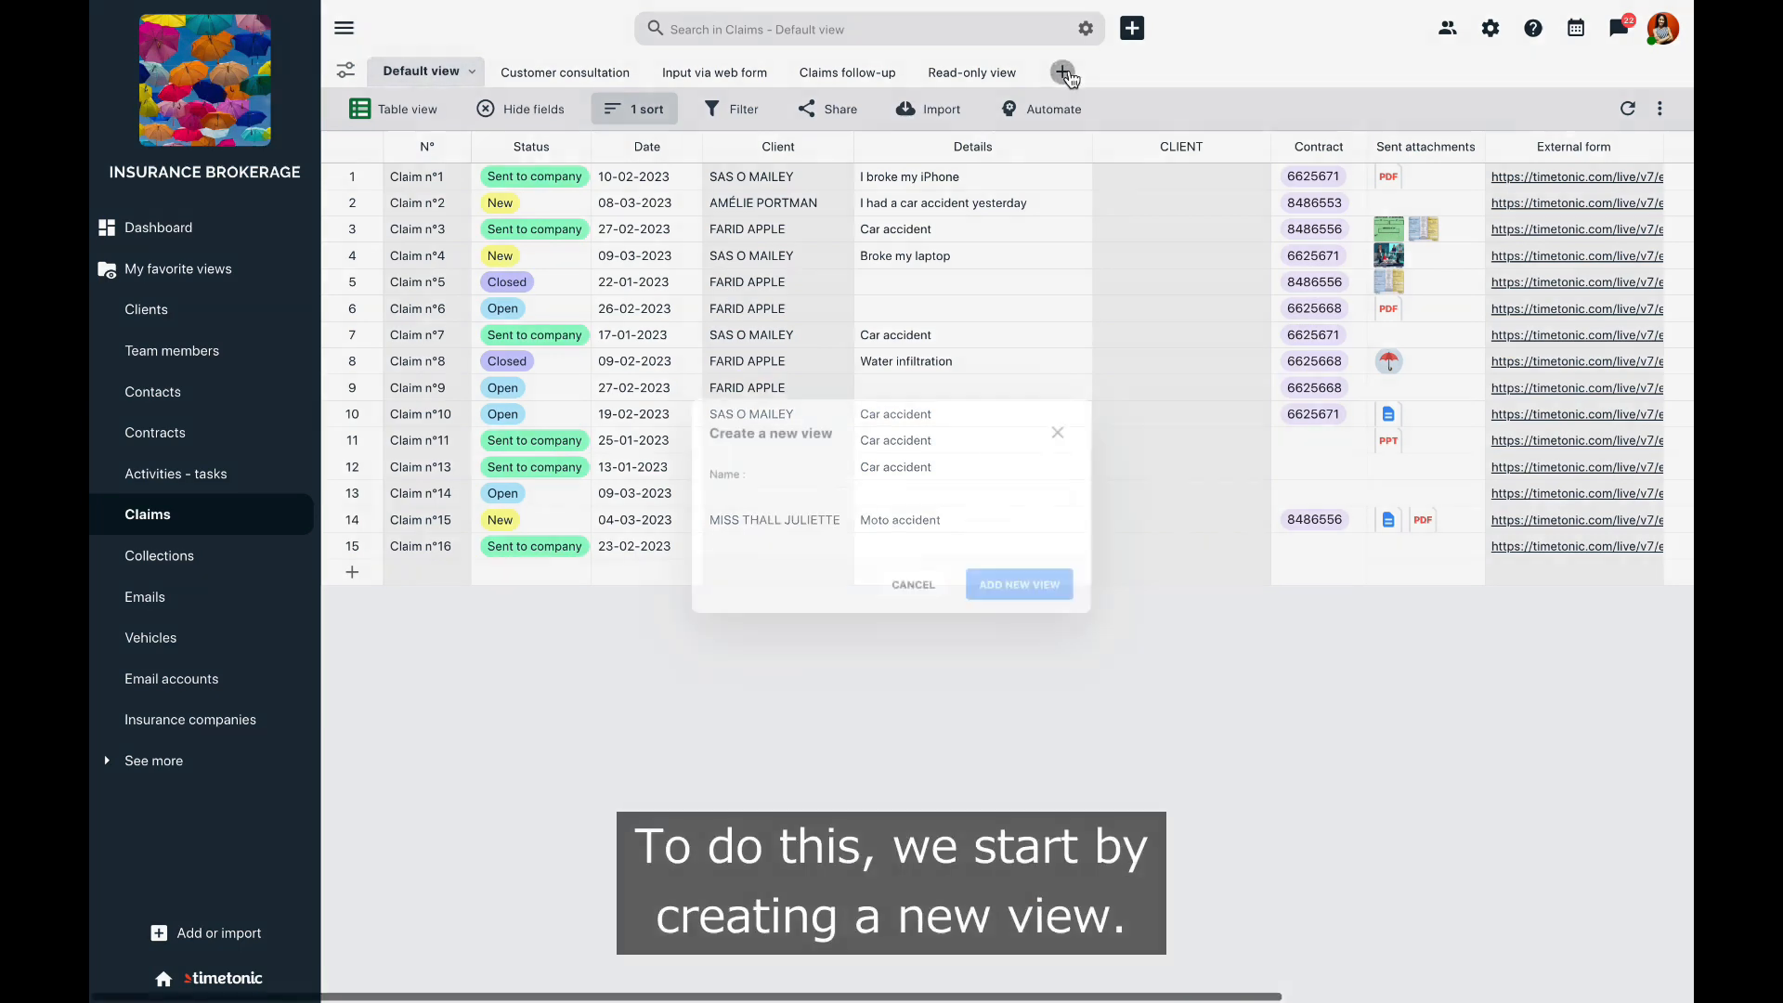
type("Input via web form")
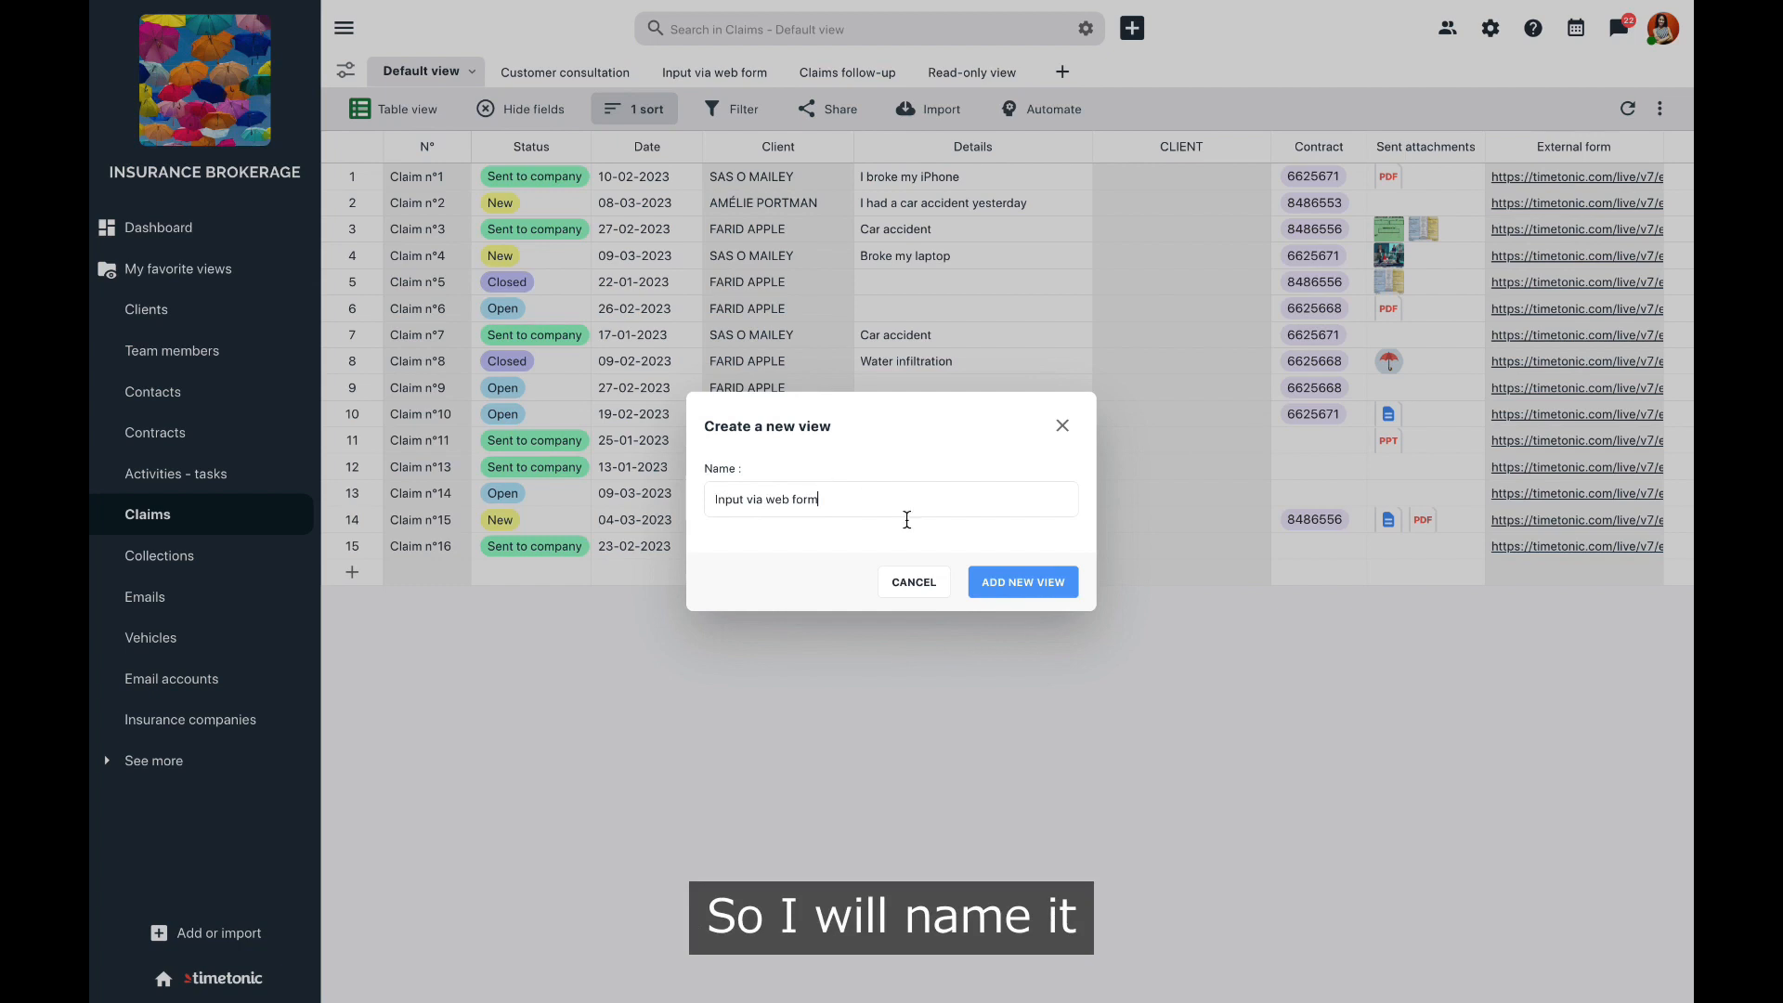
left_click(998, 582)
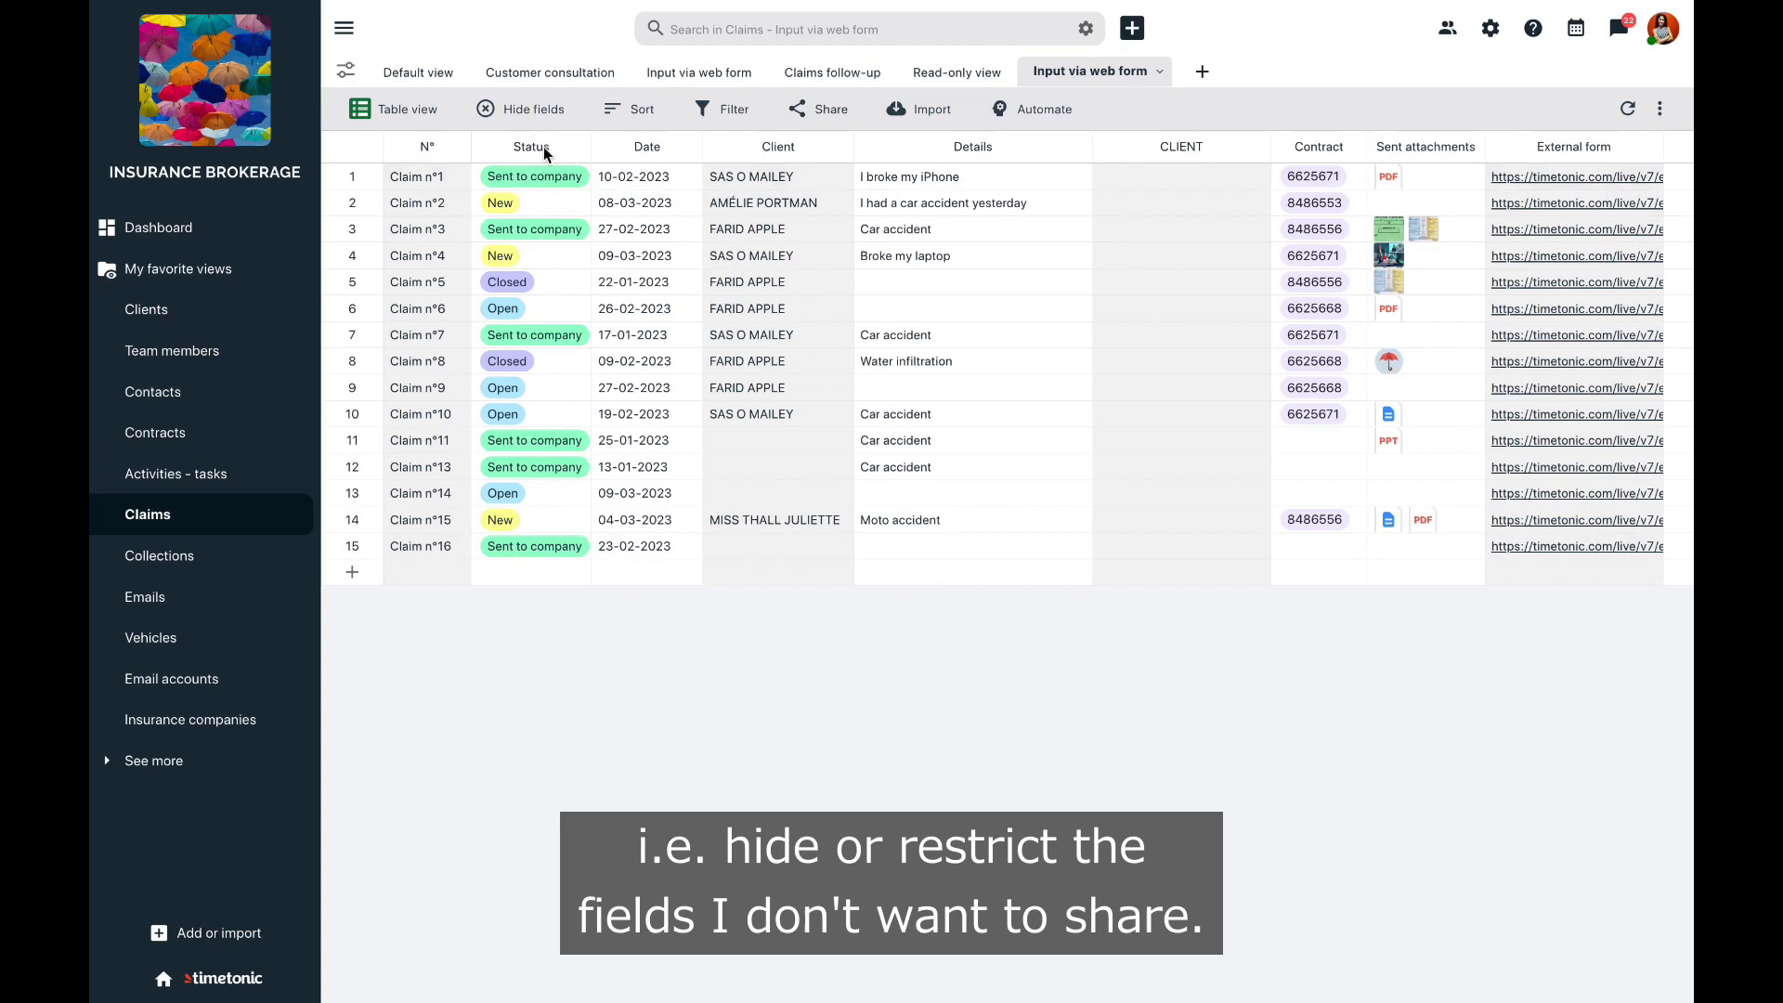
Step: Restrict the new view's fields by making Client, CLIENT and Contract invisible
left_click(534, 110)
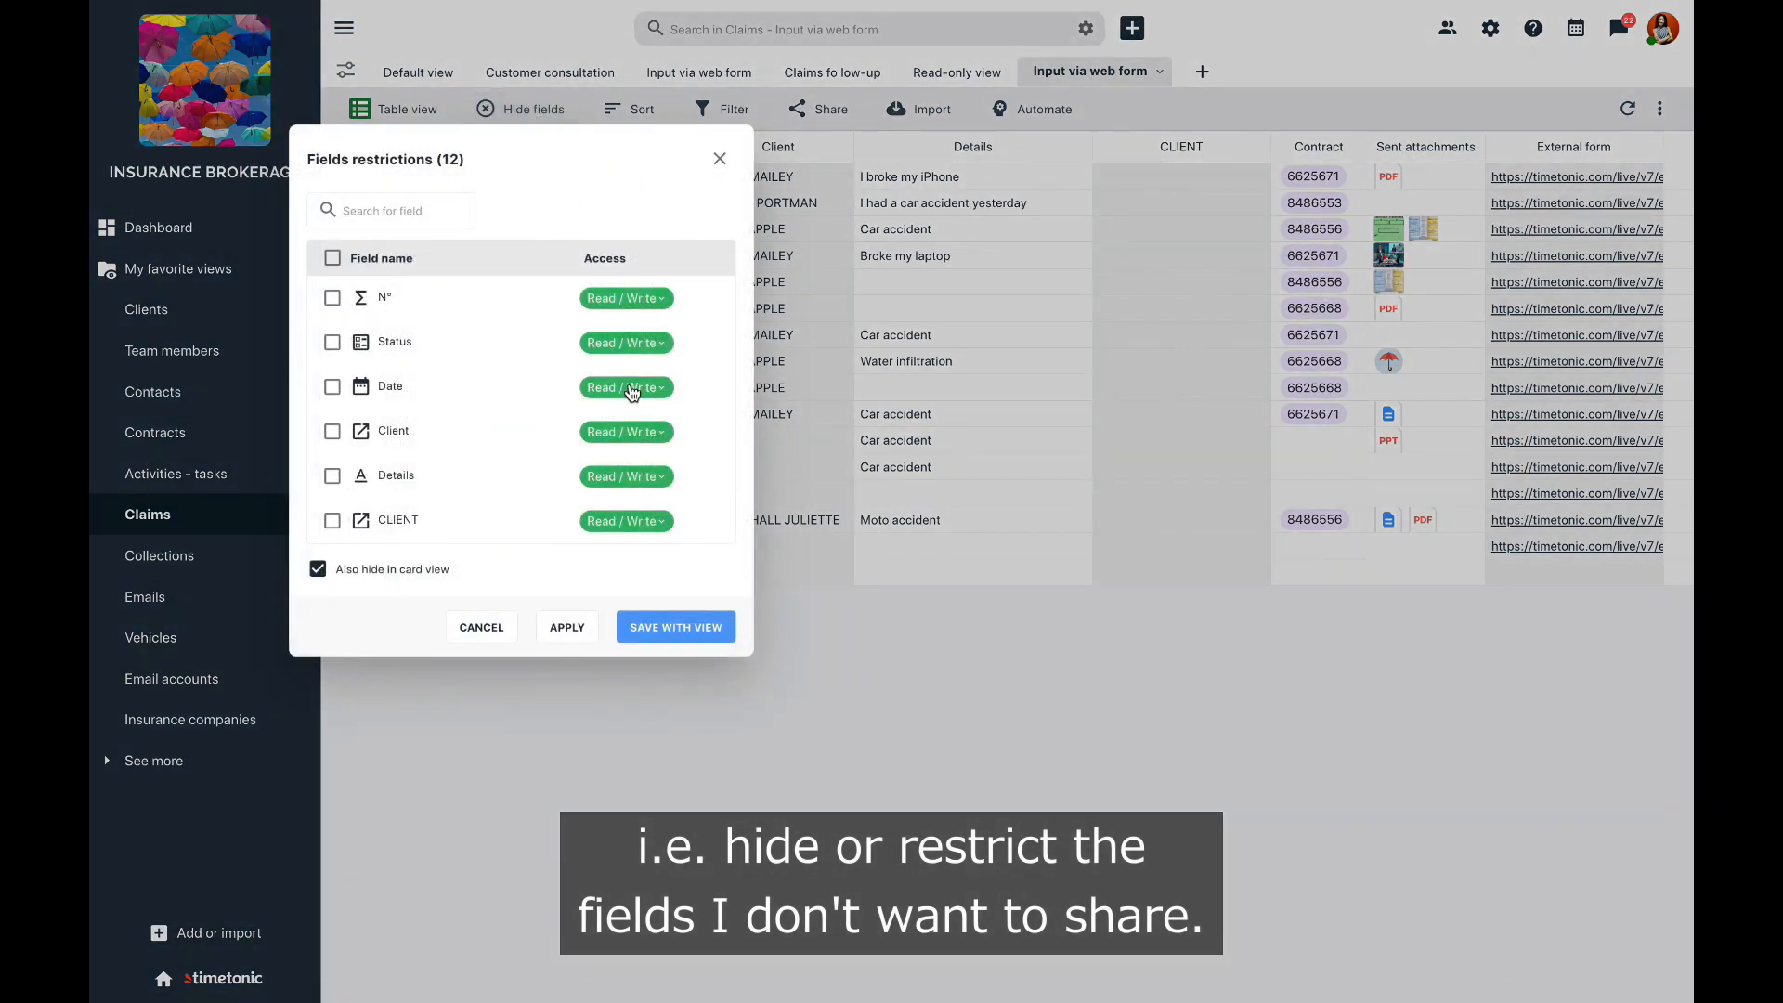
left_click(651, 433)
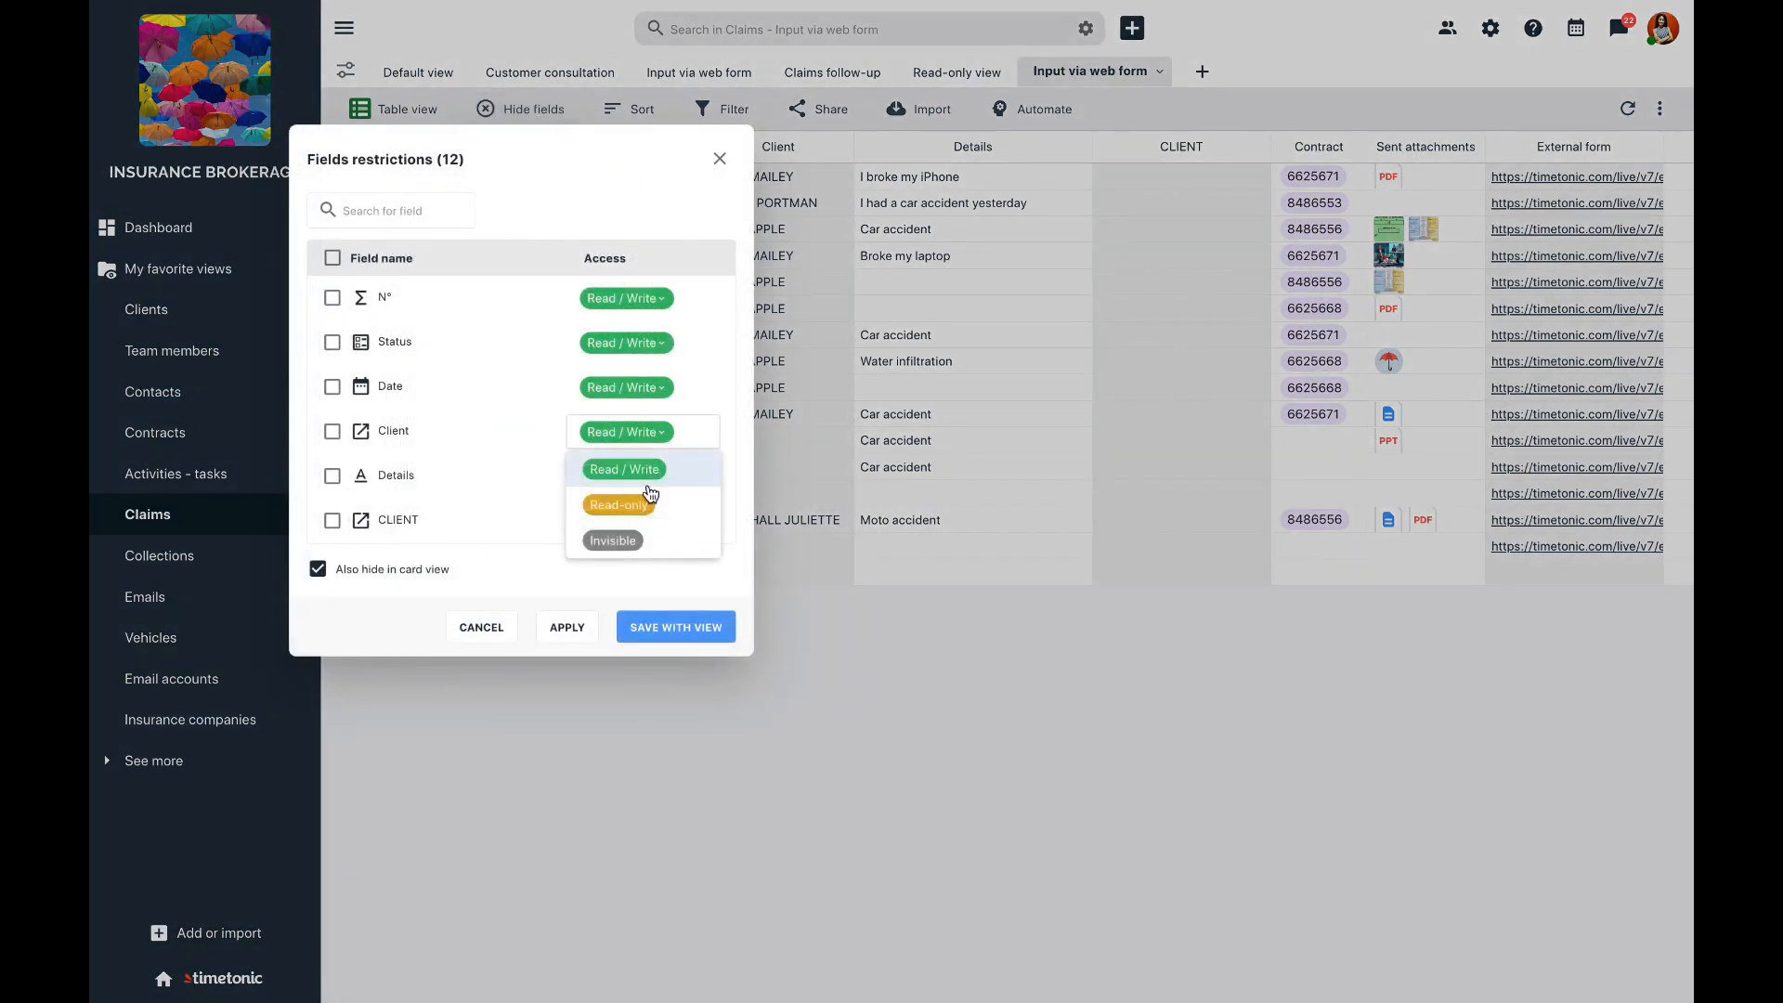
left_click(639, 545)
scroll(661, 477, "down", 1)
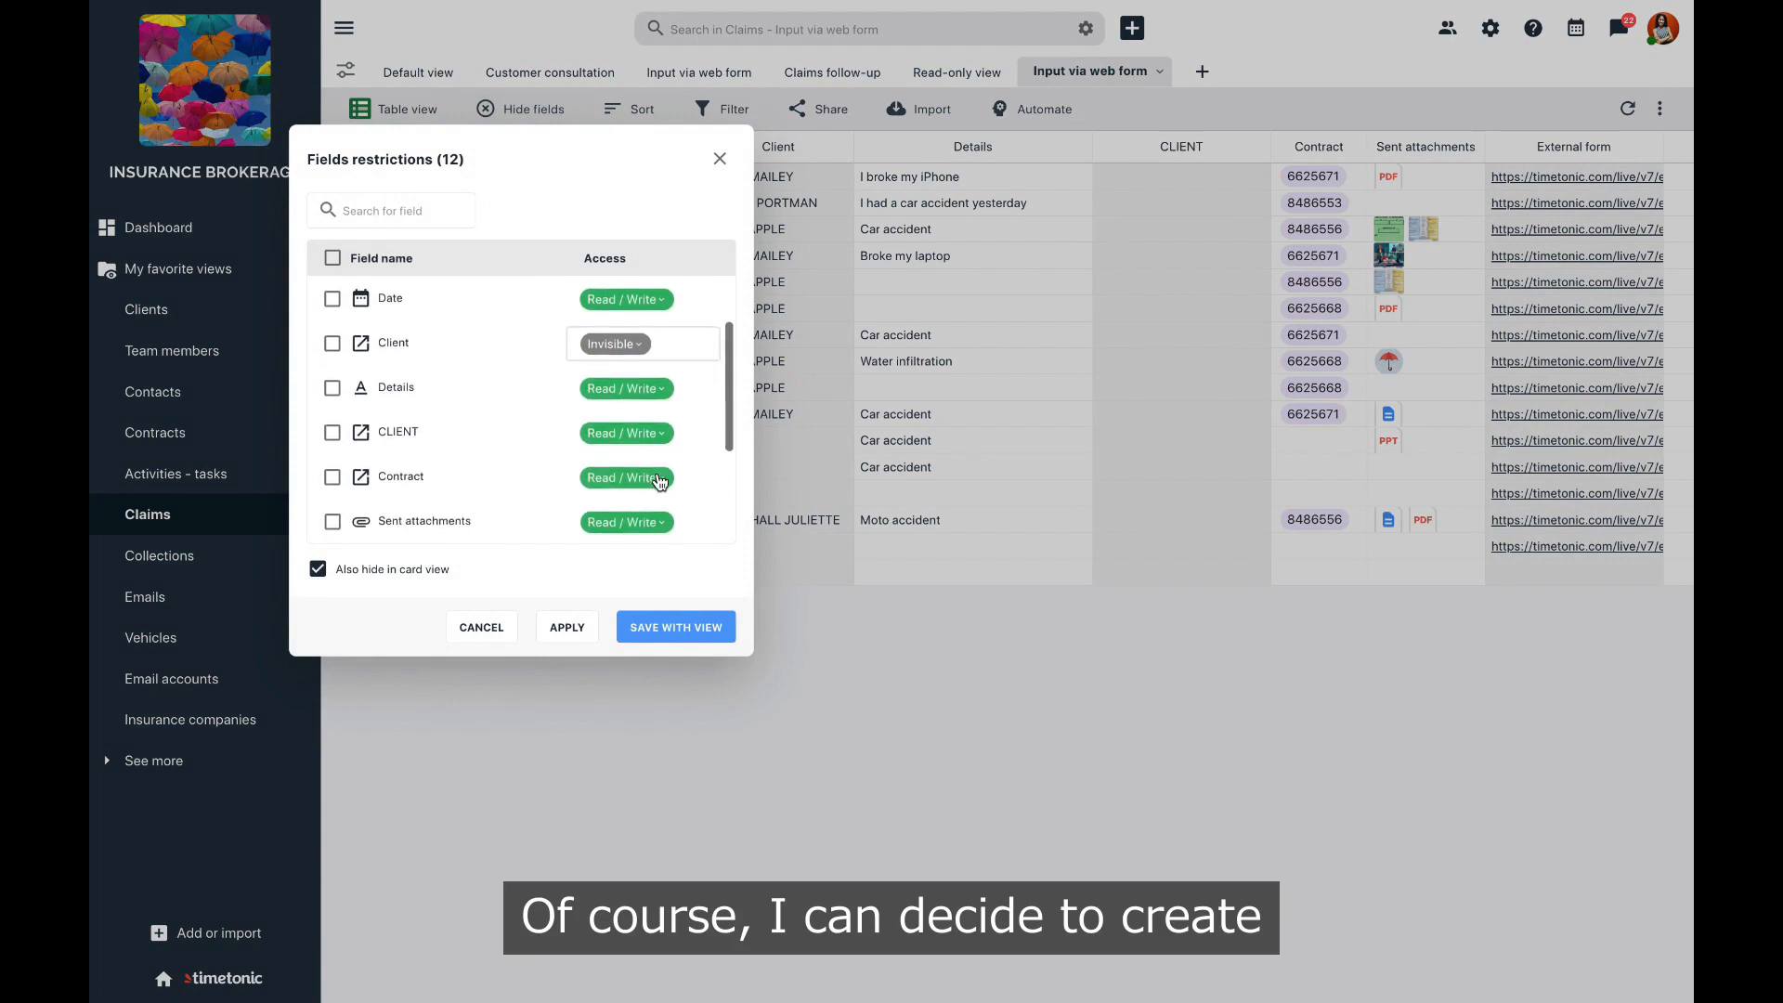
left_click(664, 390)
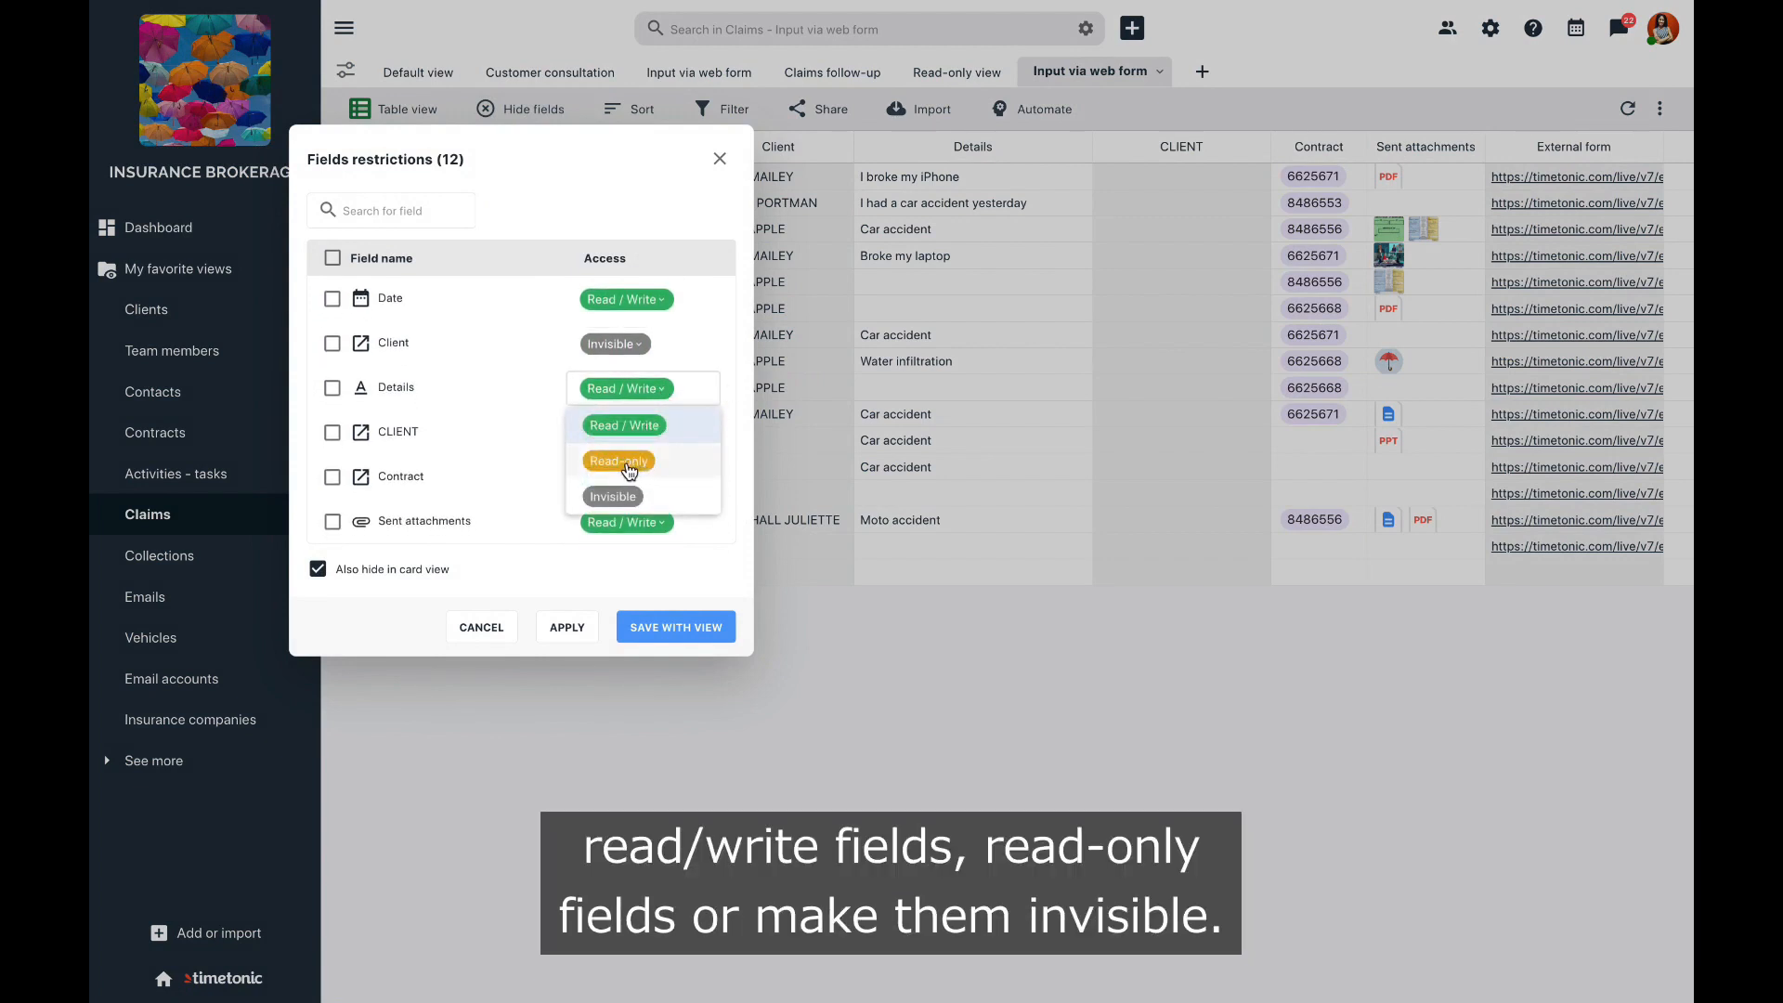
left_click(747, 418)
left_click(661, 434)
left_click(633, 545)
left_click(650, 479)
left_click(641, 587)
Step: Set the access of the External form, Comments, # and Updates fields to Invisible
scroll(620, 494, "down", 3)
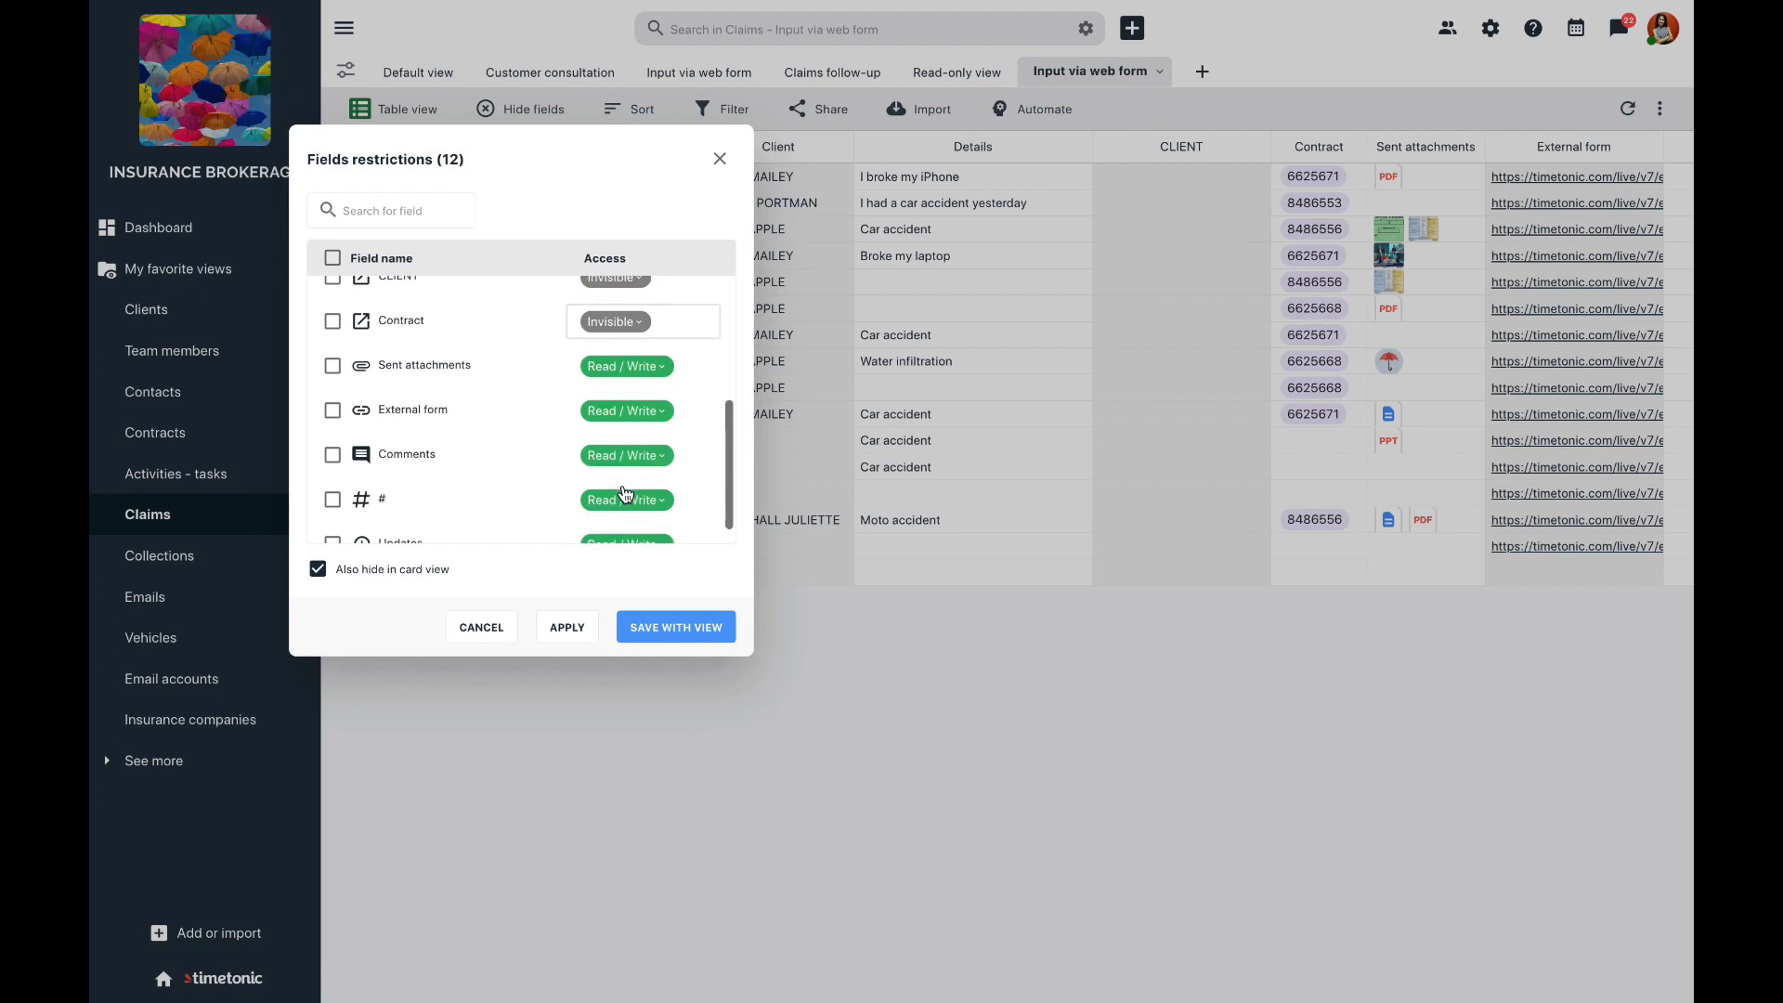
left_click(656, 423)
left_click(627, 520)
left_click(655, 460)
left_click(649, 564)
scroll(651, 521, "down", 1)
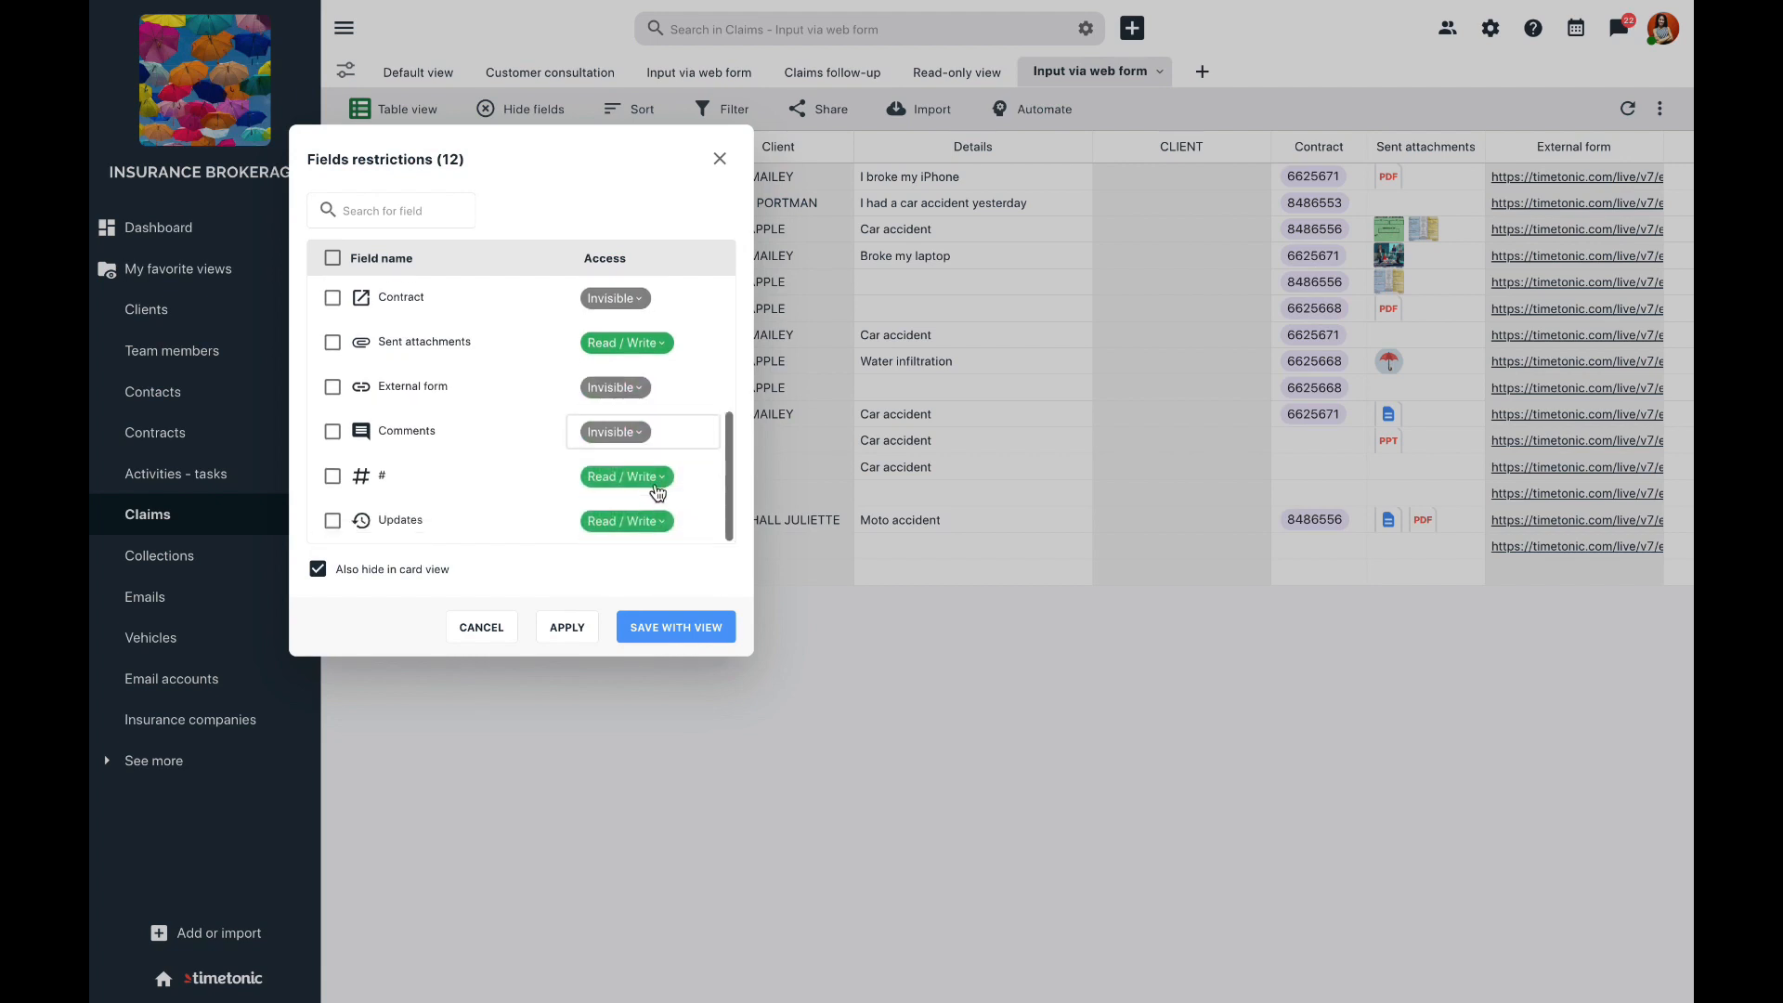
left_click(656, 483)
left_click(627, 585)
left_click(655, 522)
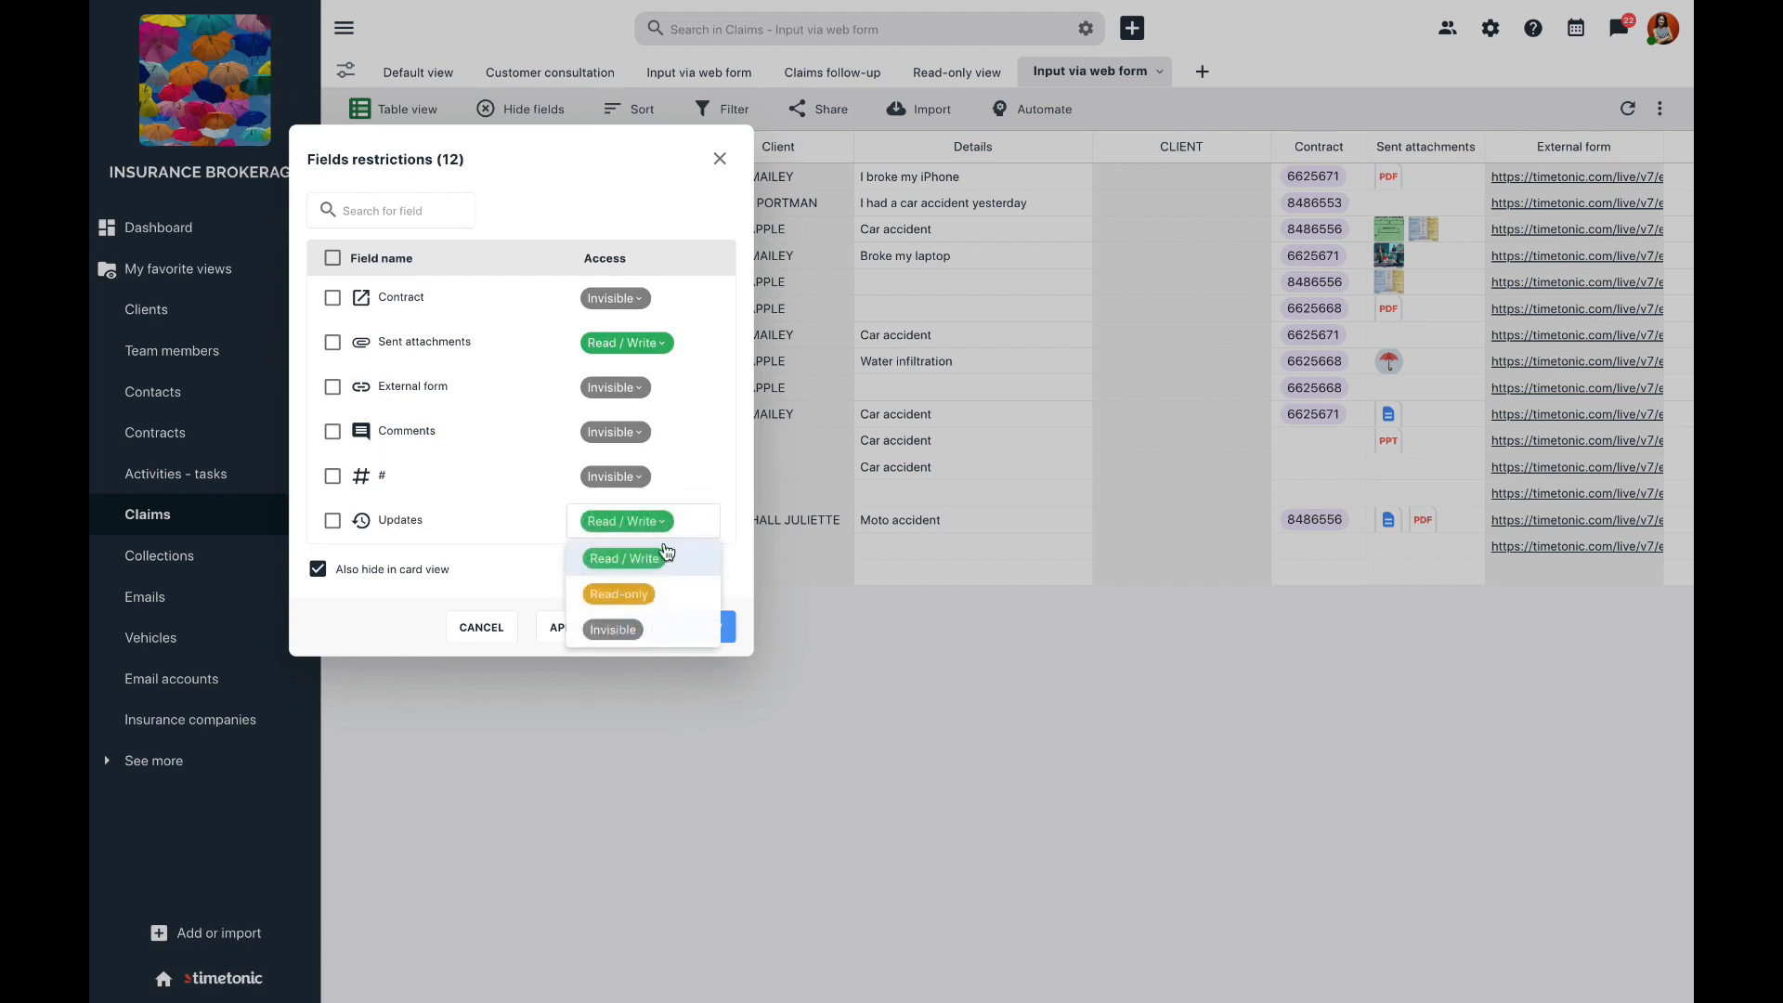
left_click(639, 631)
Step: Make the N° field invisible and Status read-only, and save the field restrictions with the view
scroll(634, 389, "up", 5)
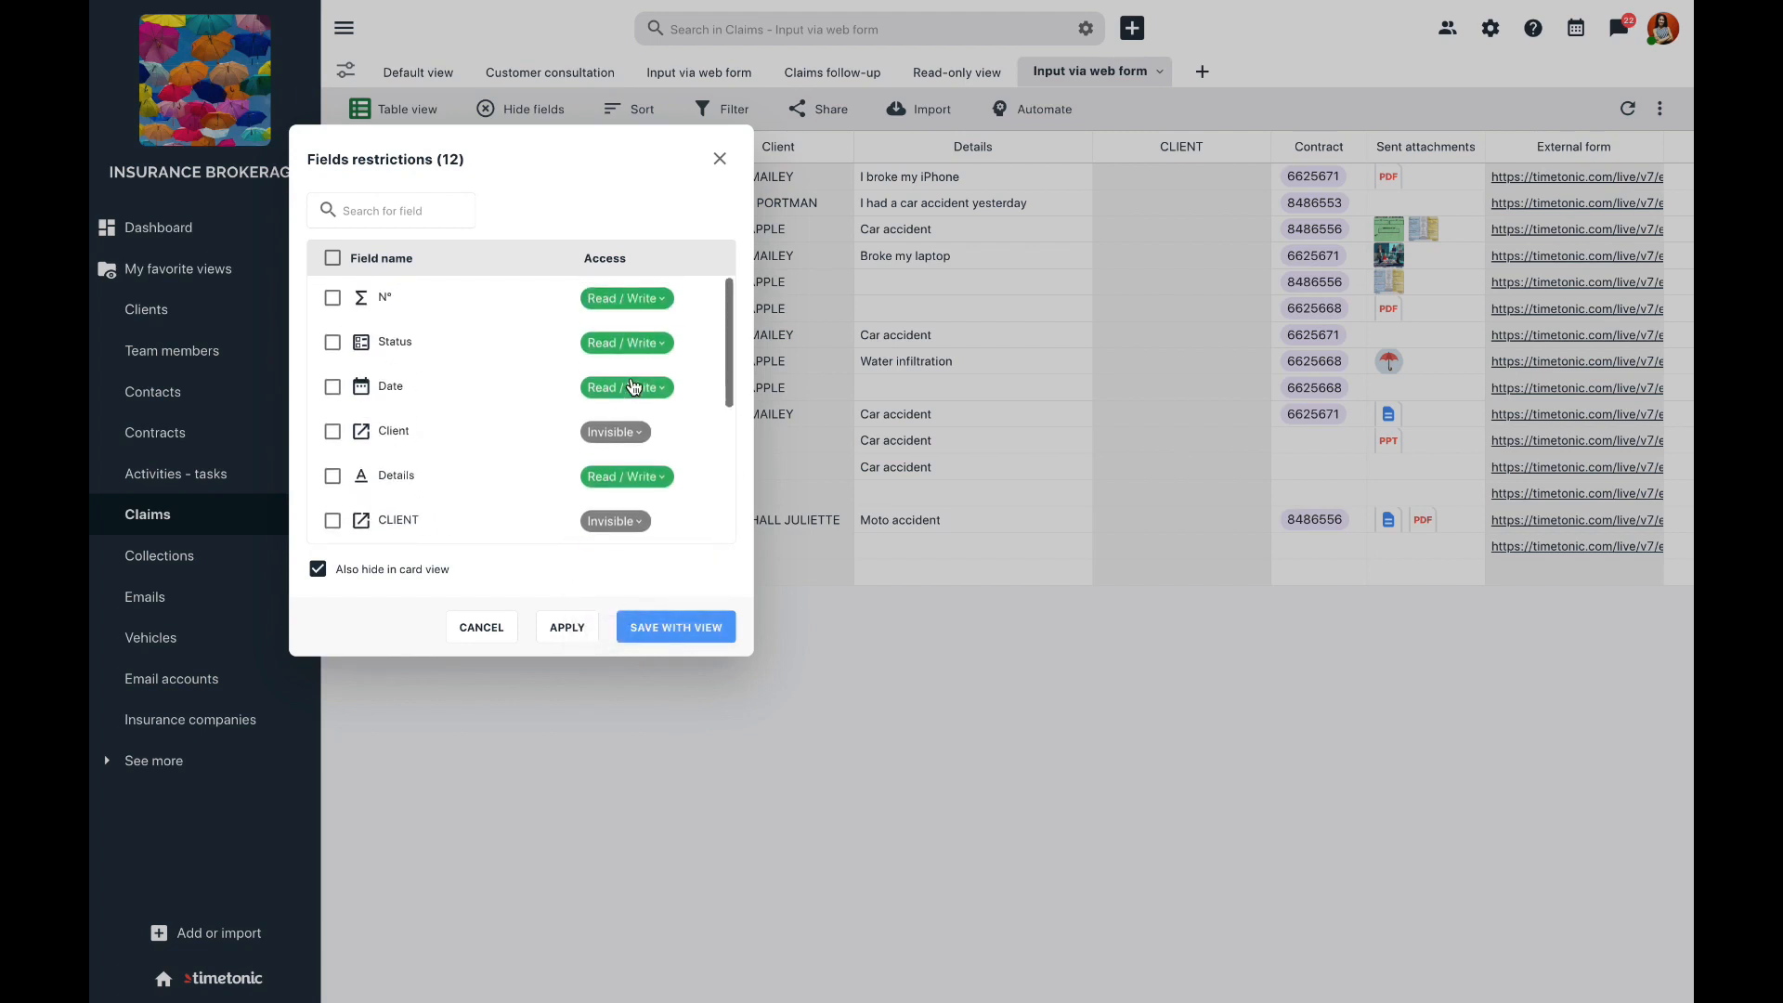
left_click(659, 298)
left_click(654, 406)
left_click(660, 353)
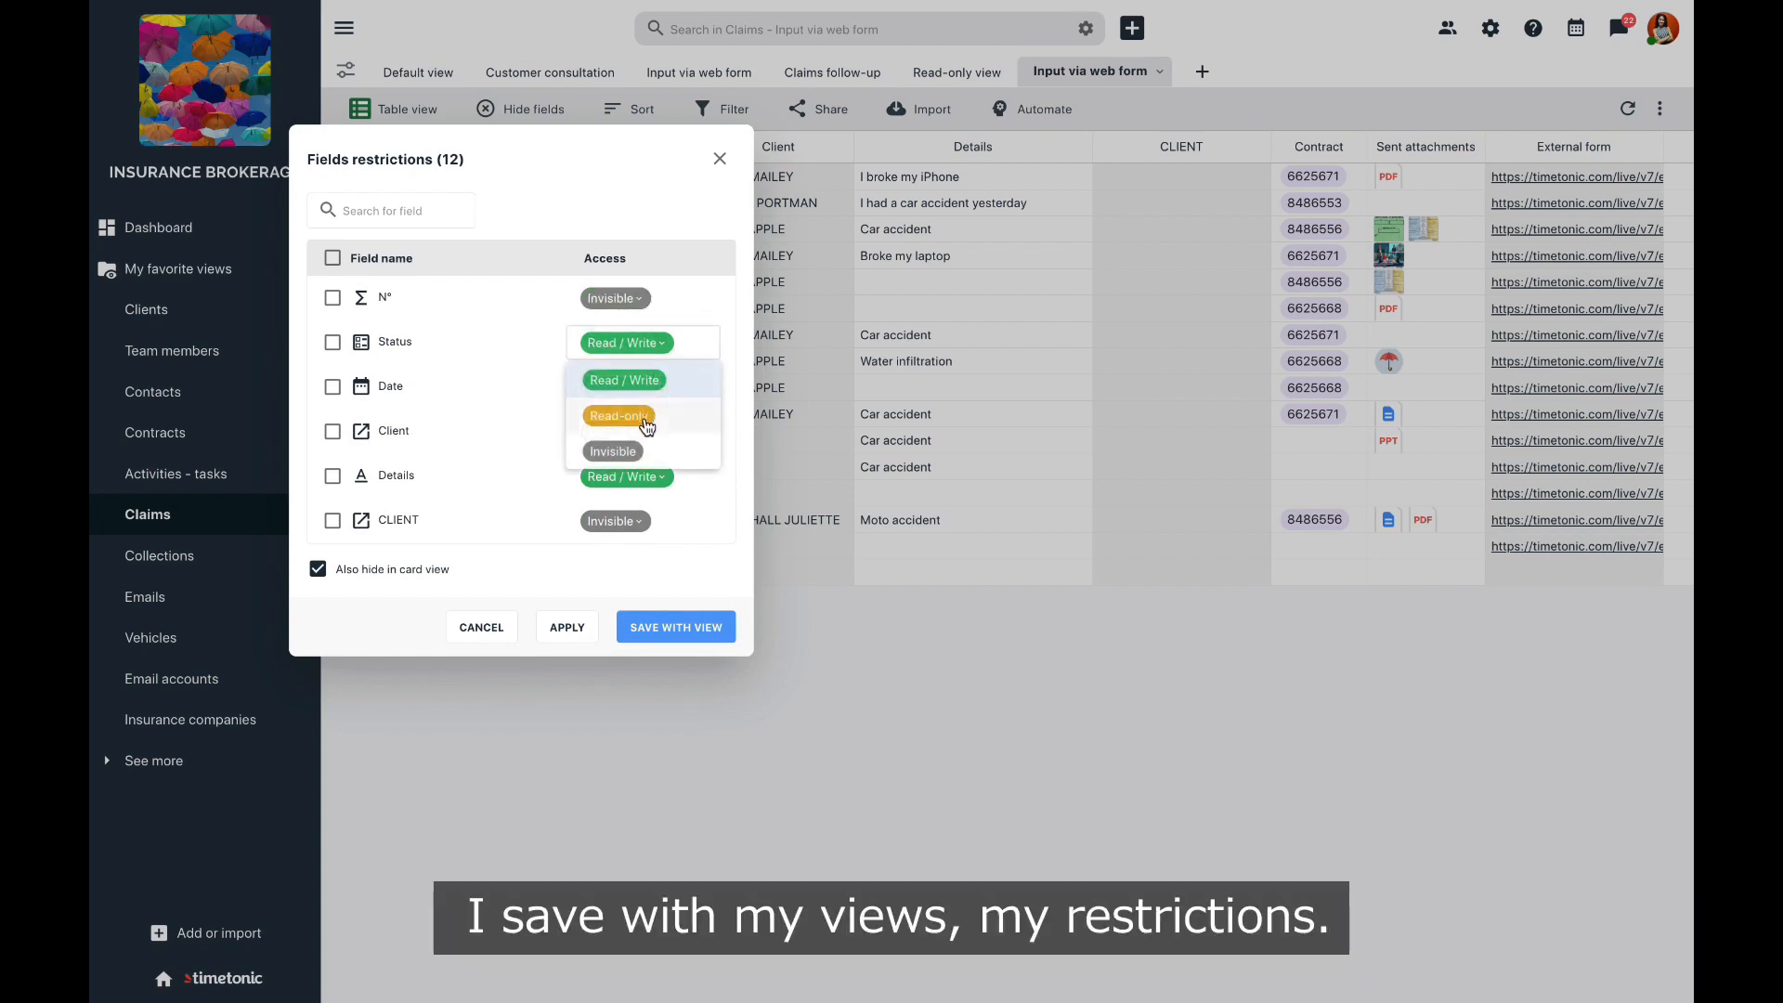
left_click(648, 420)
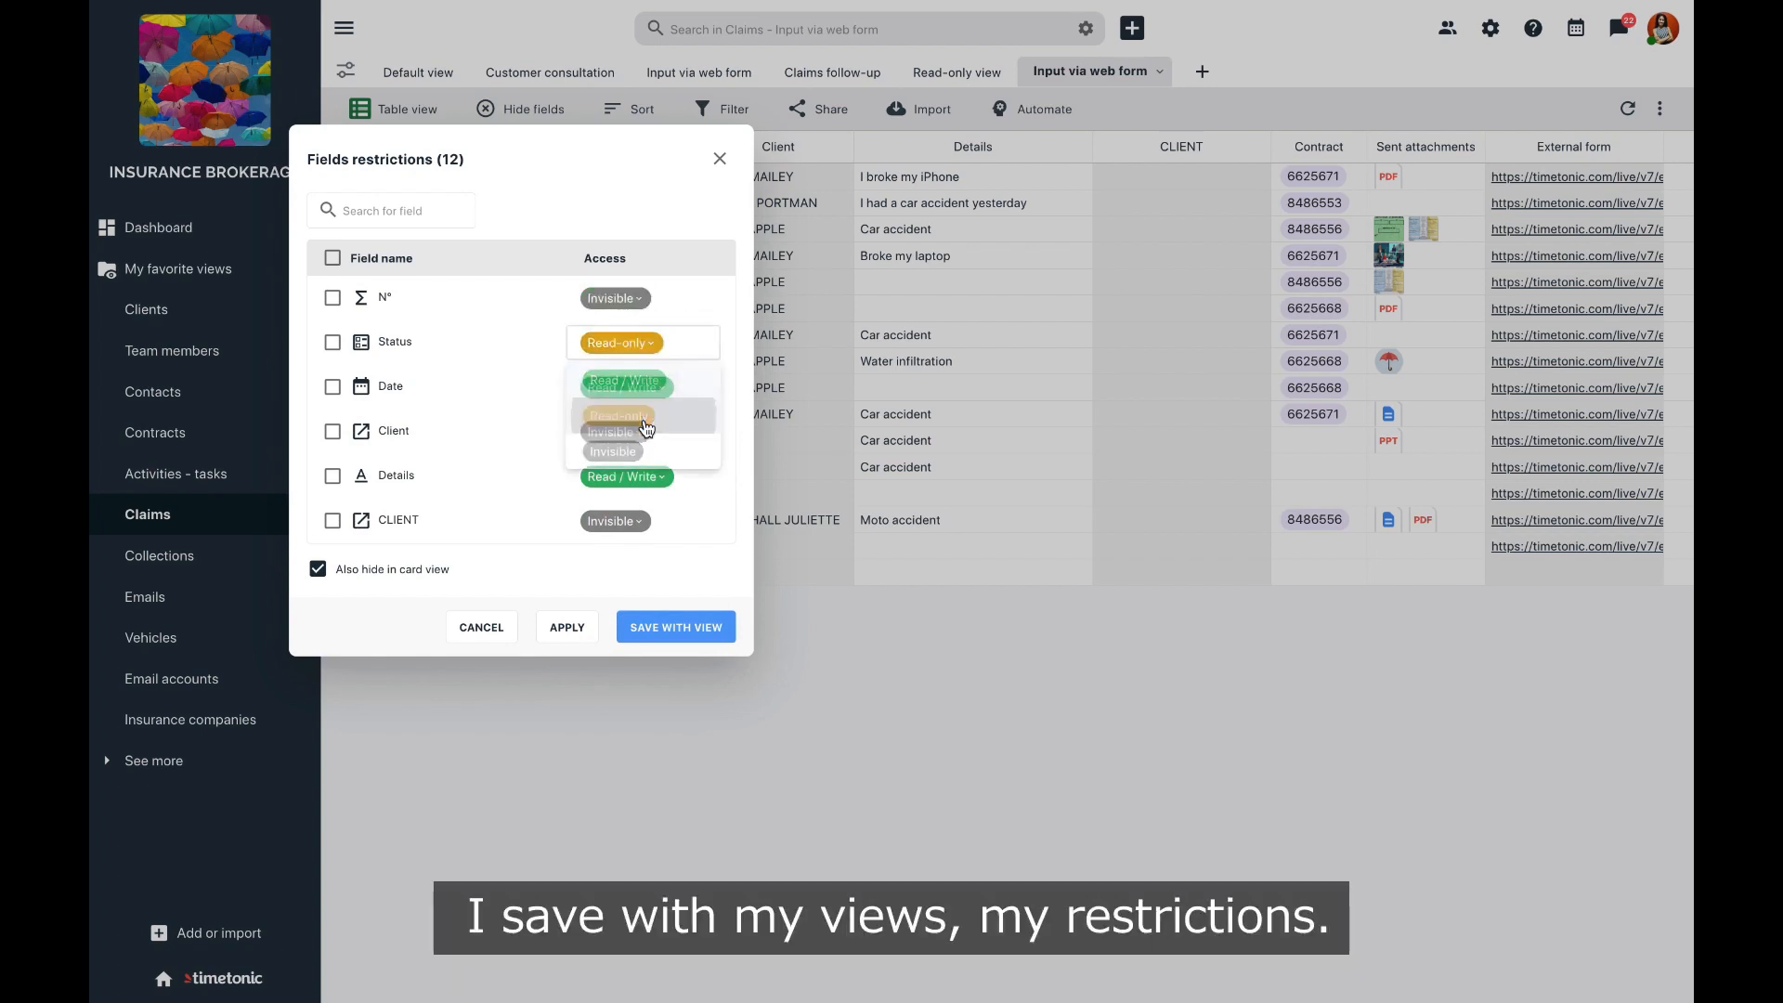
left_click(683, 628)
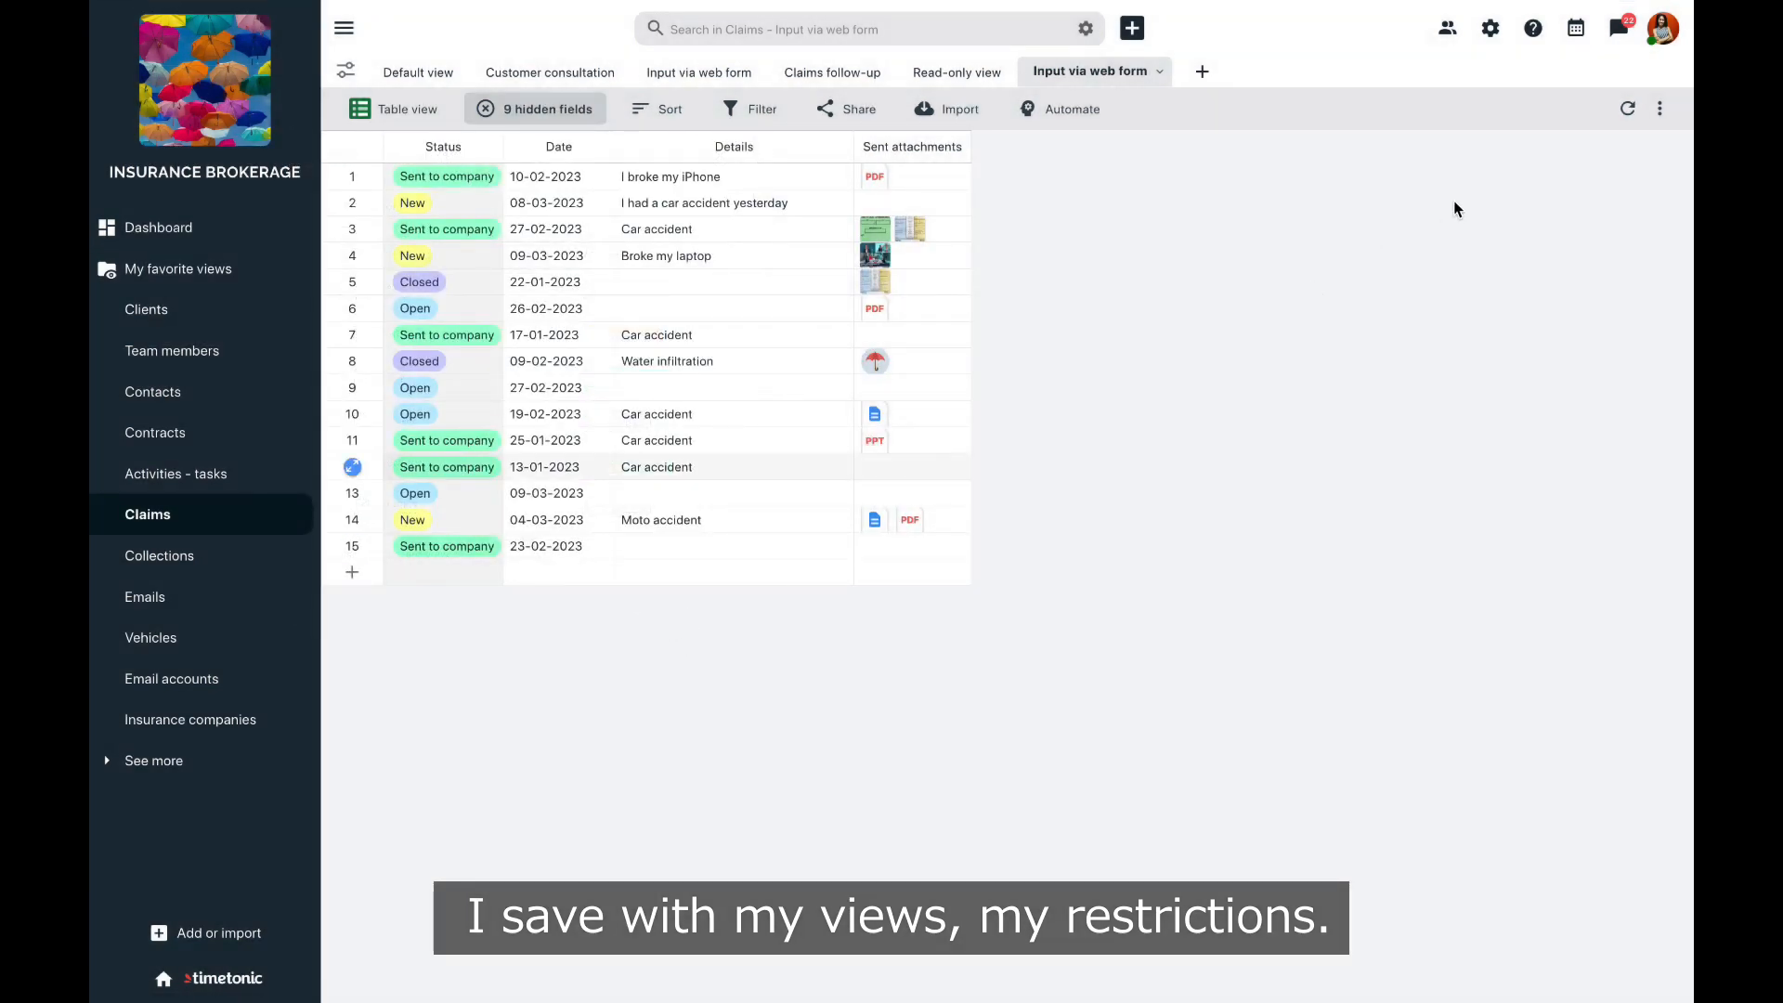
Step: Open the table's default values and save them with New as the Status
left_click(1662, 110)
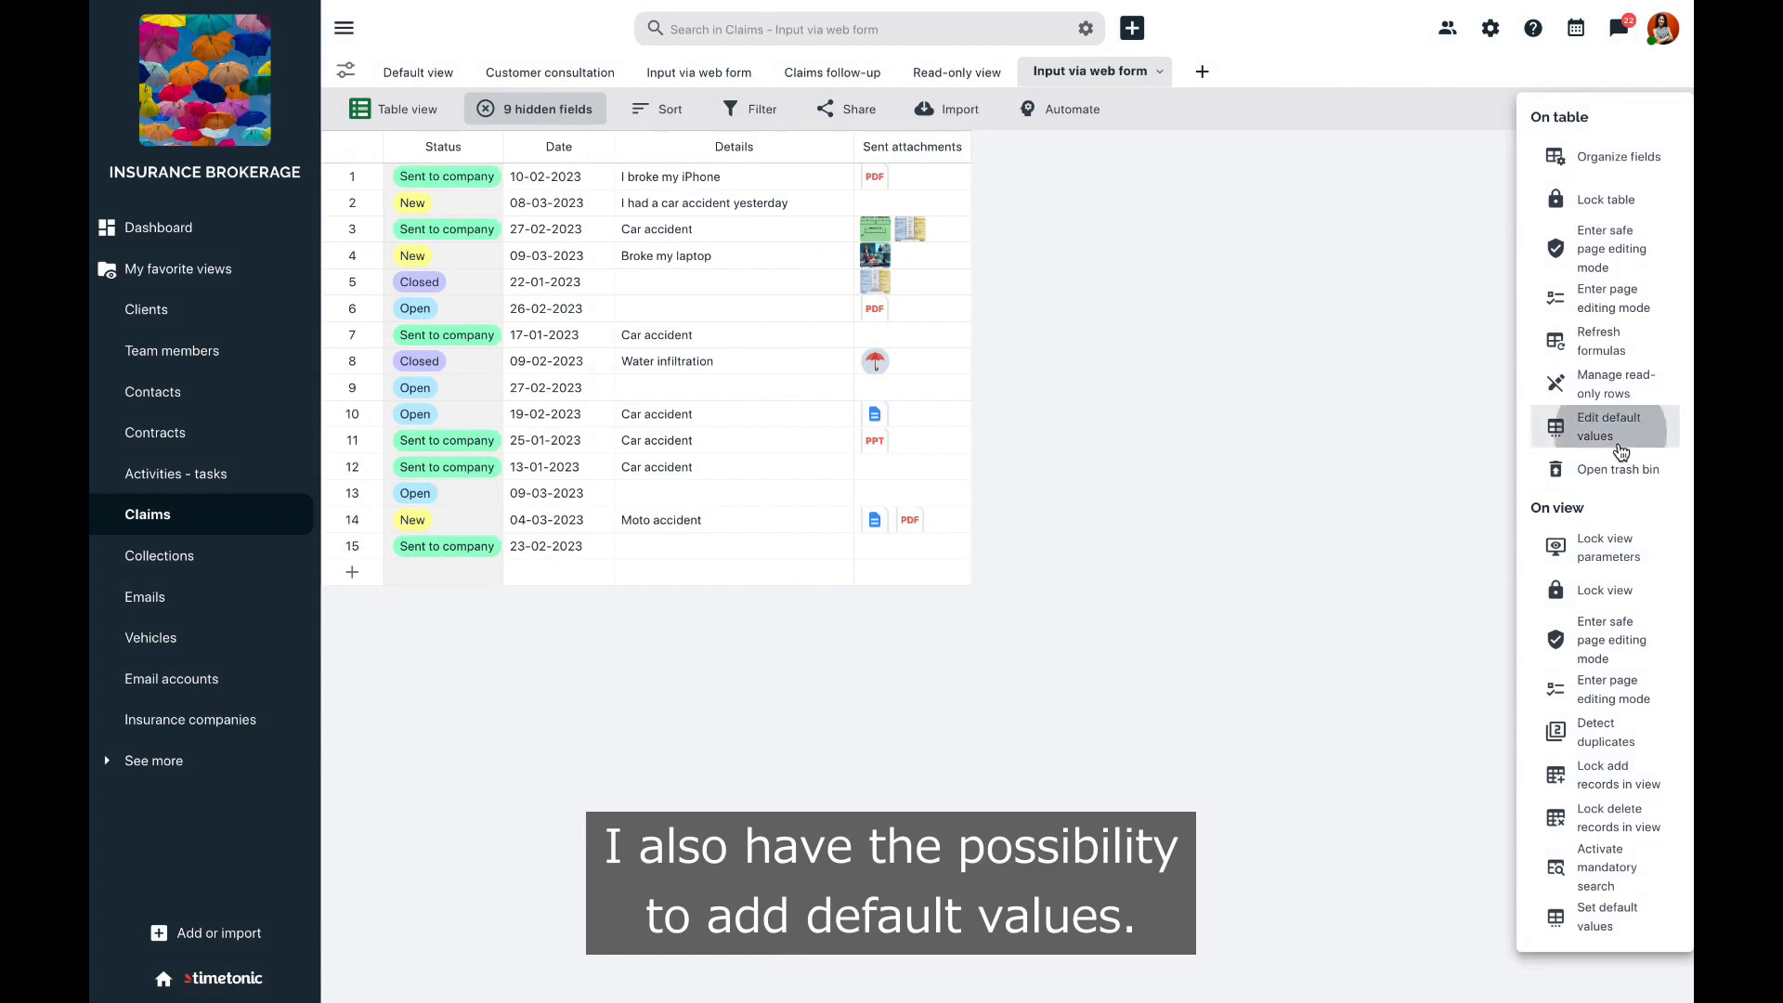
left_click(1620, 445)
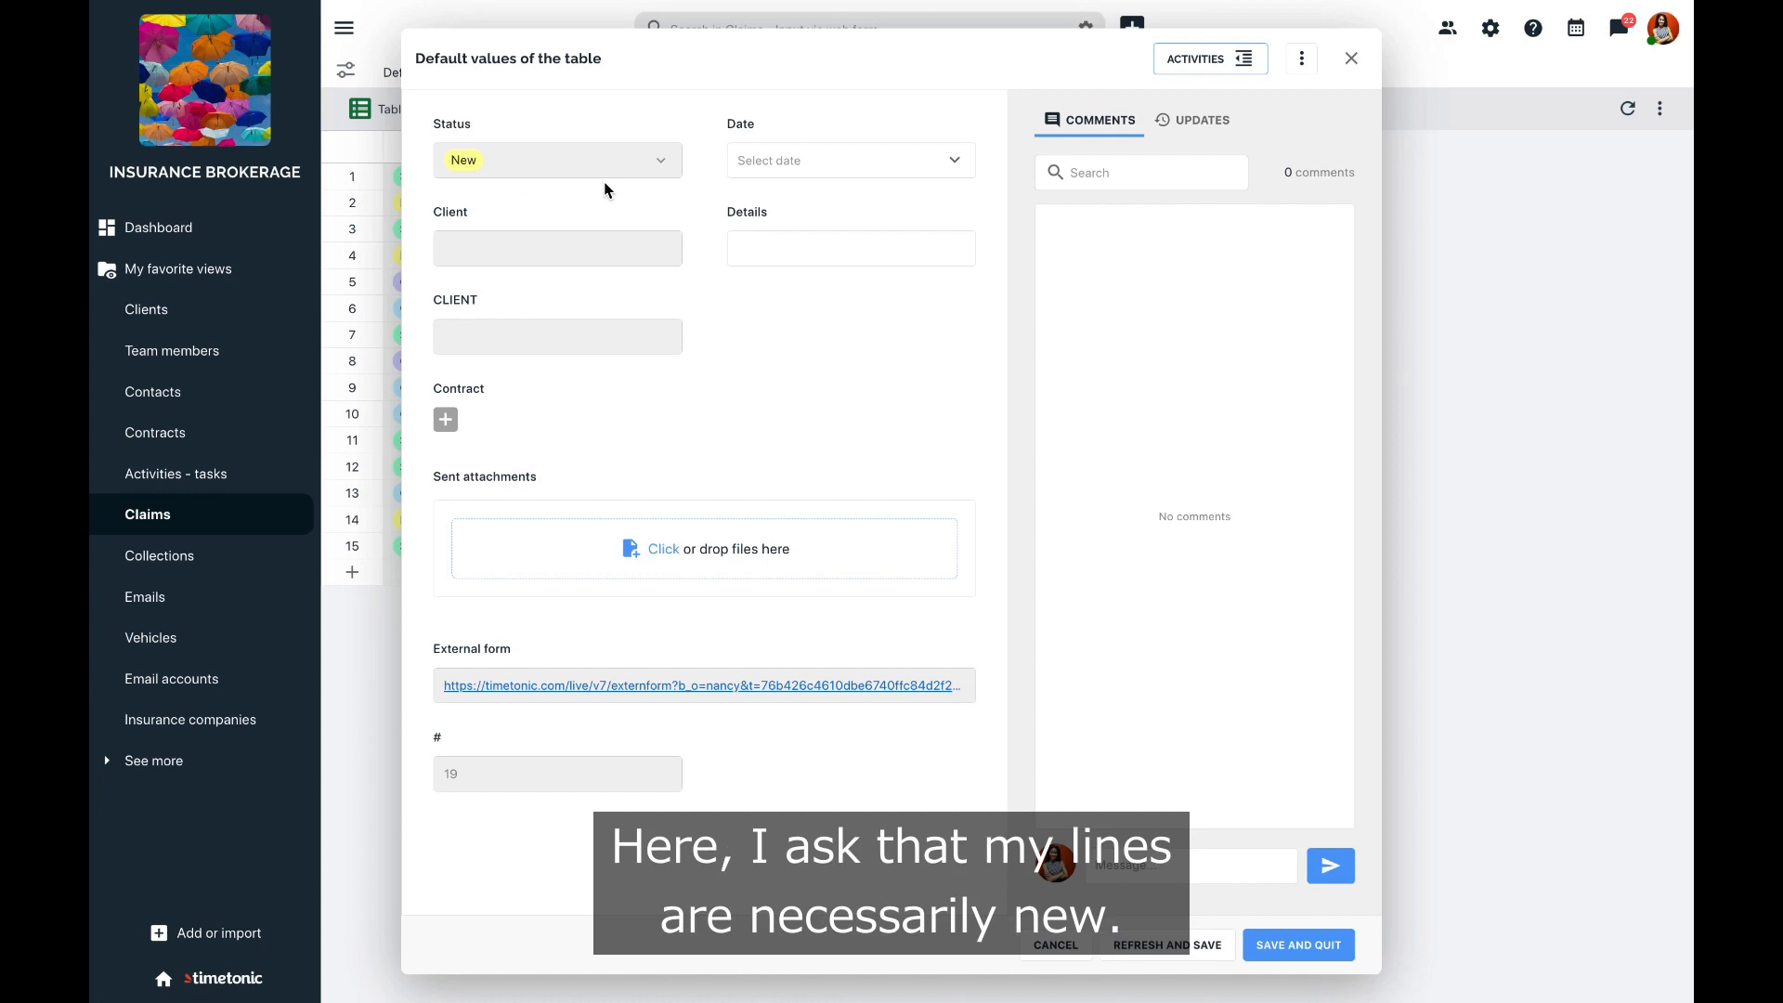
left_click(1329, 946)
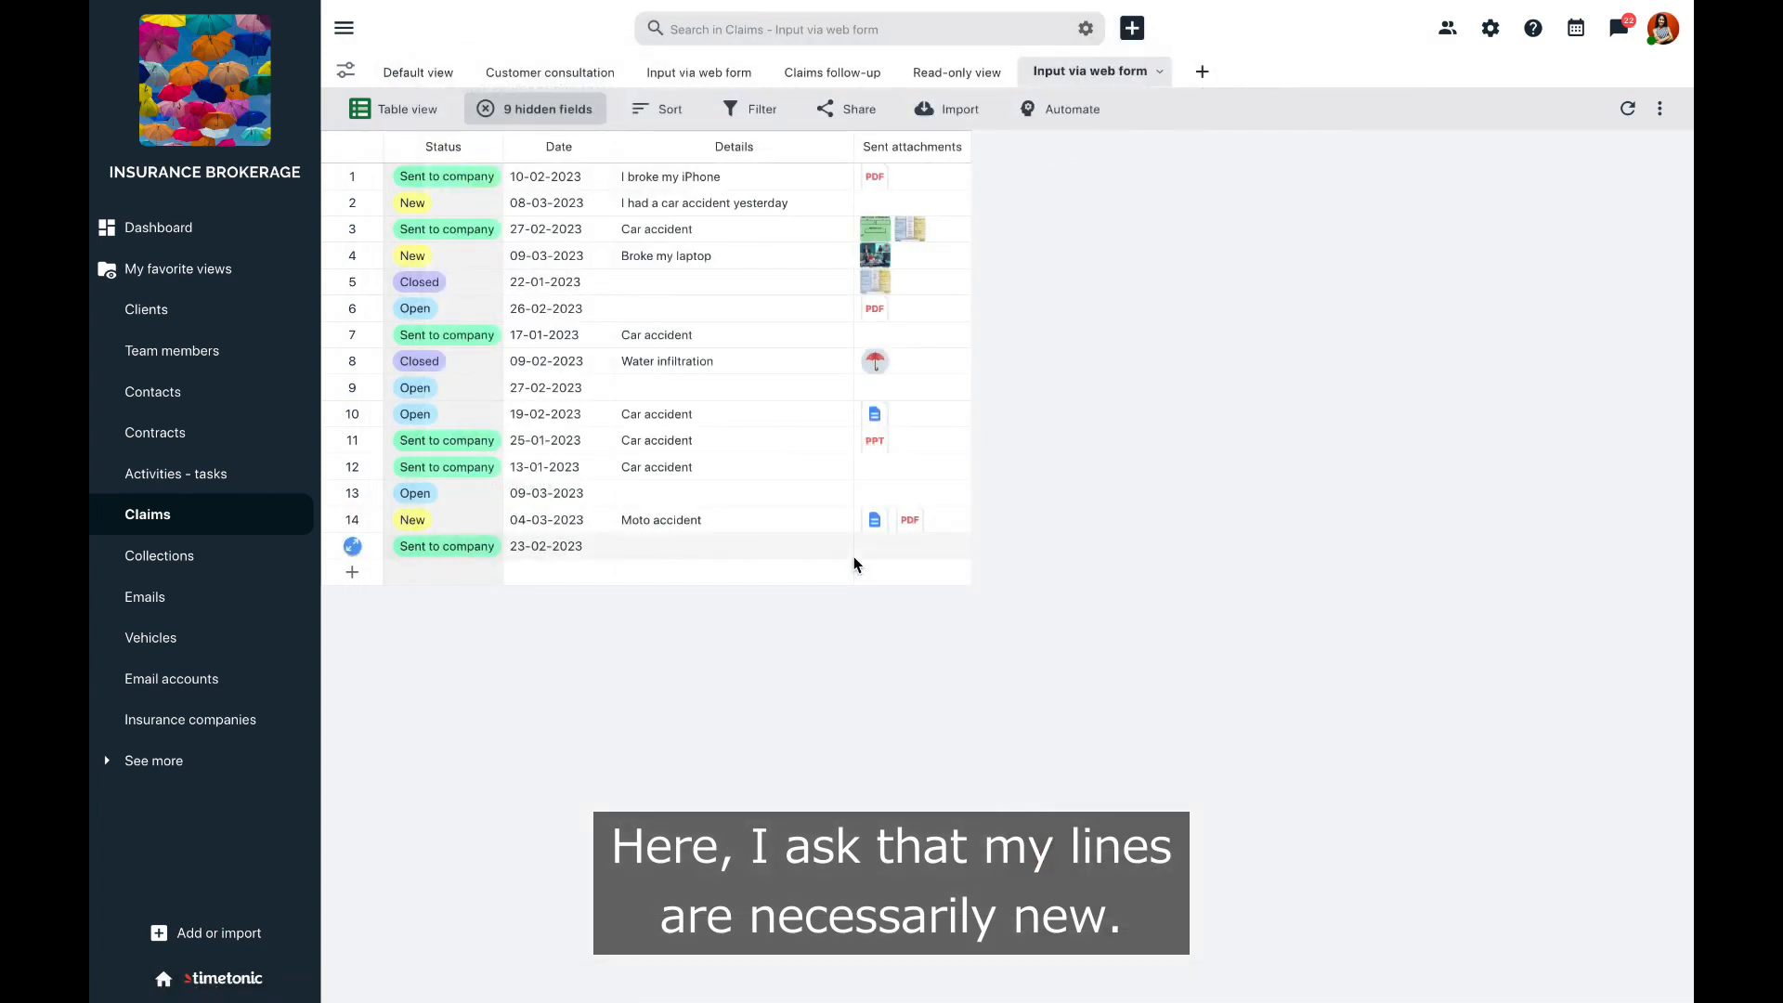
Step: Set up a shared form titled "New claim" with the description "Please give as much information as possible so we can help you faster"
left_click(845, 109)
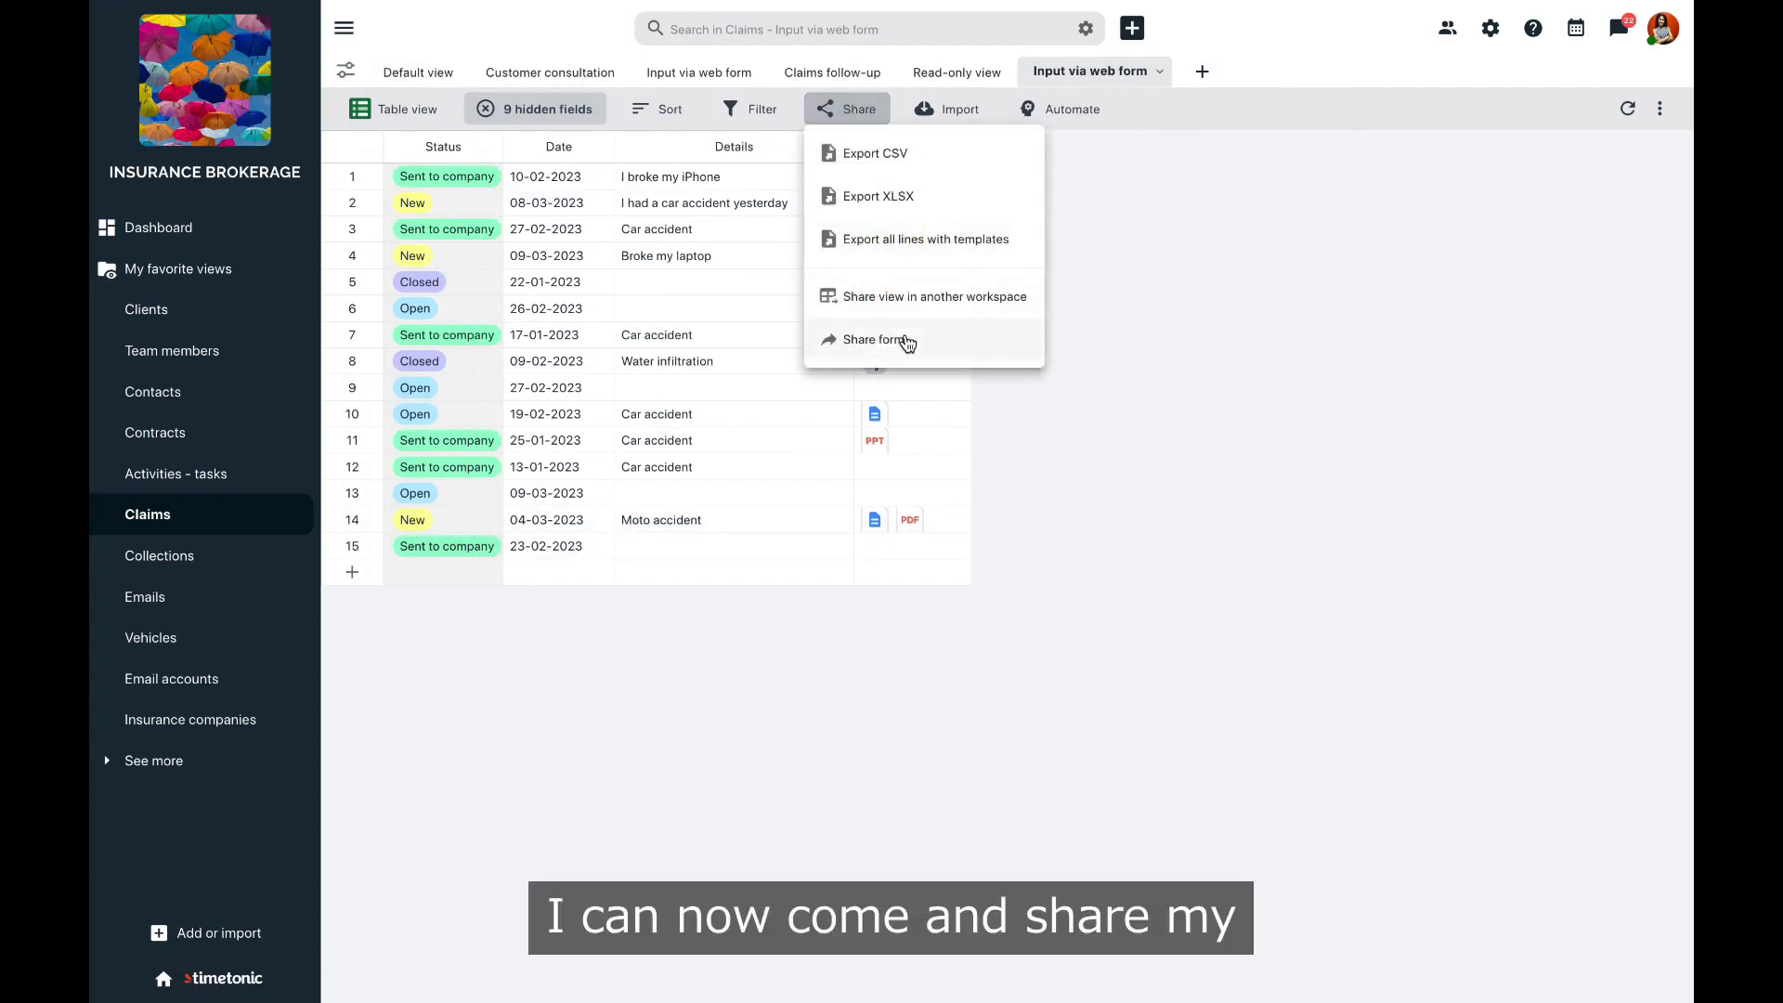
left_click(906, 342)
type("N")
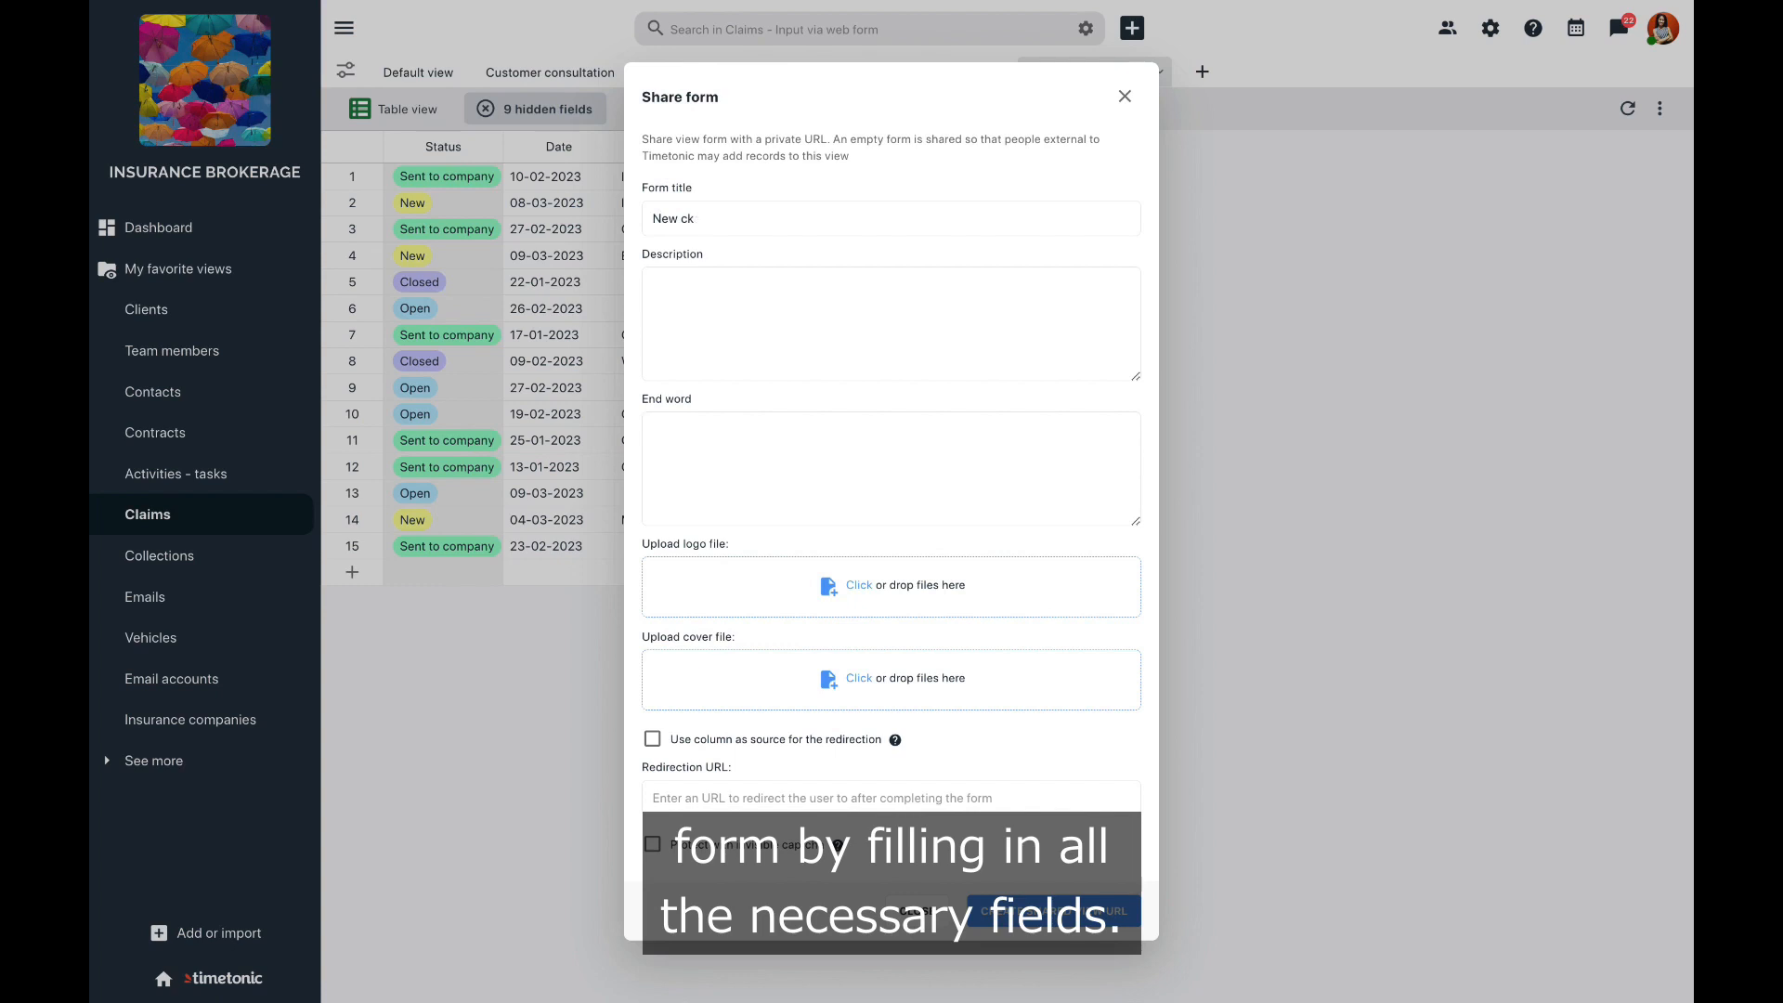
type("ew claim")
left_click(713, 338)
type("Please")
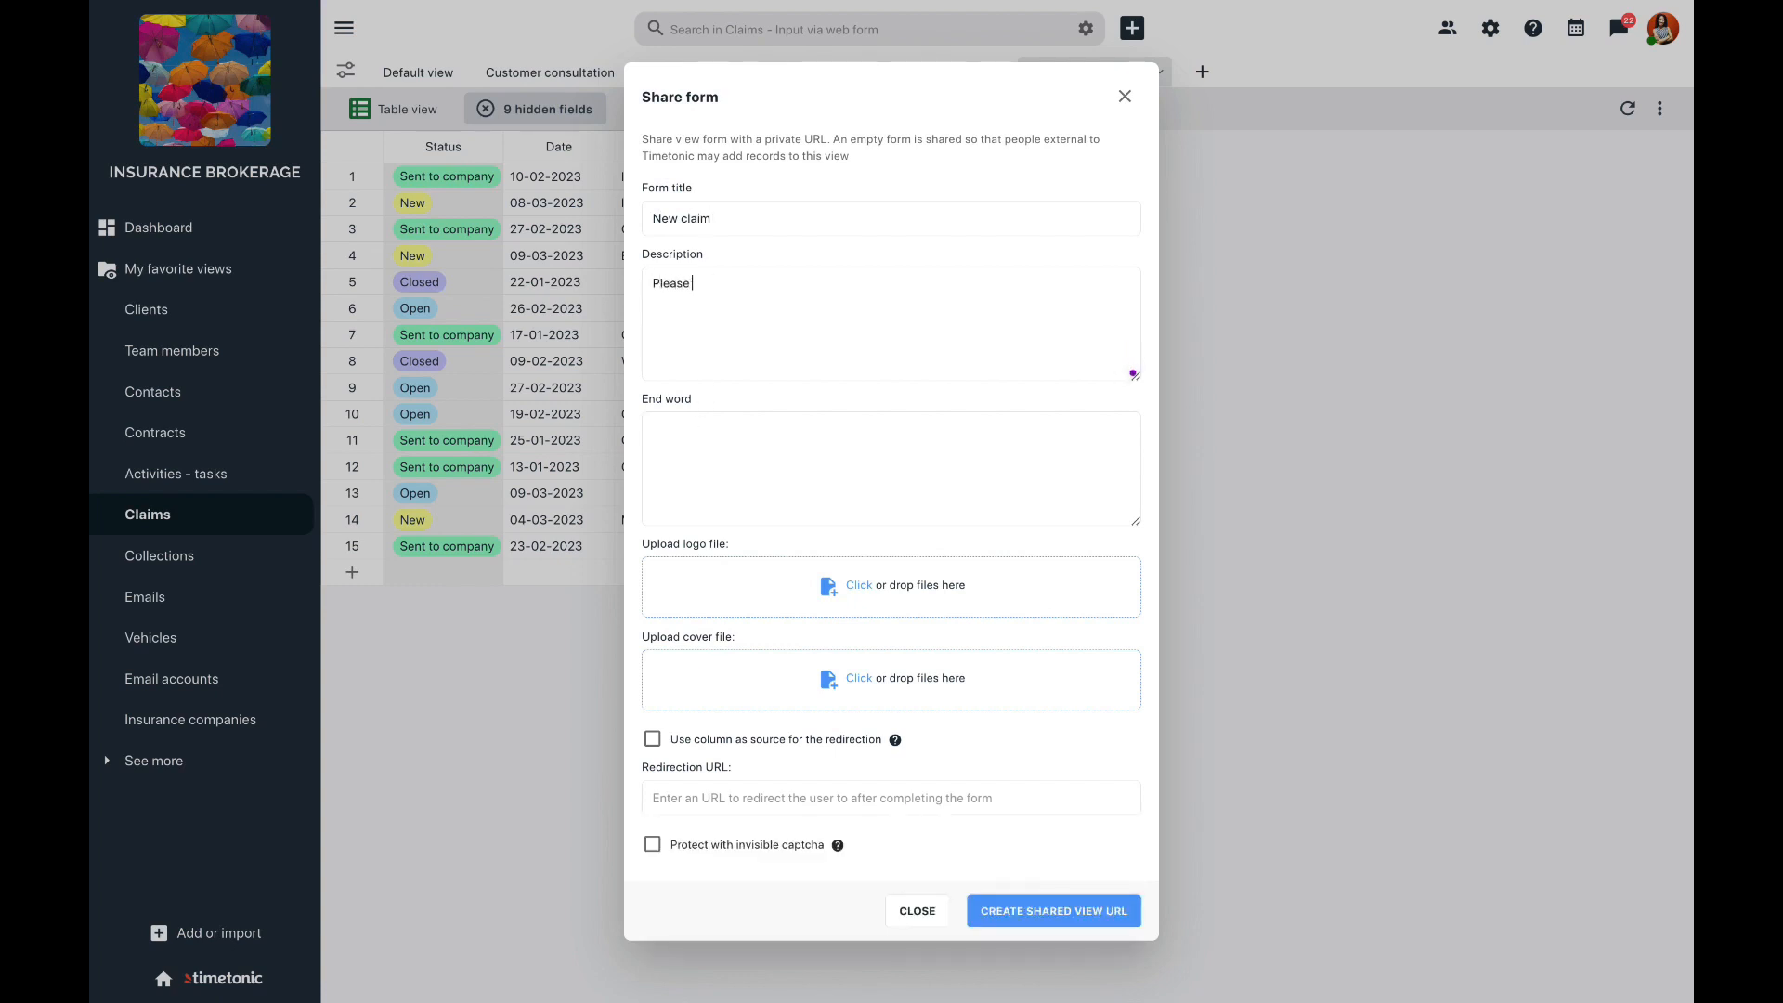
type(" give as much information as possible so we can help you faster")
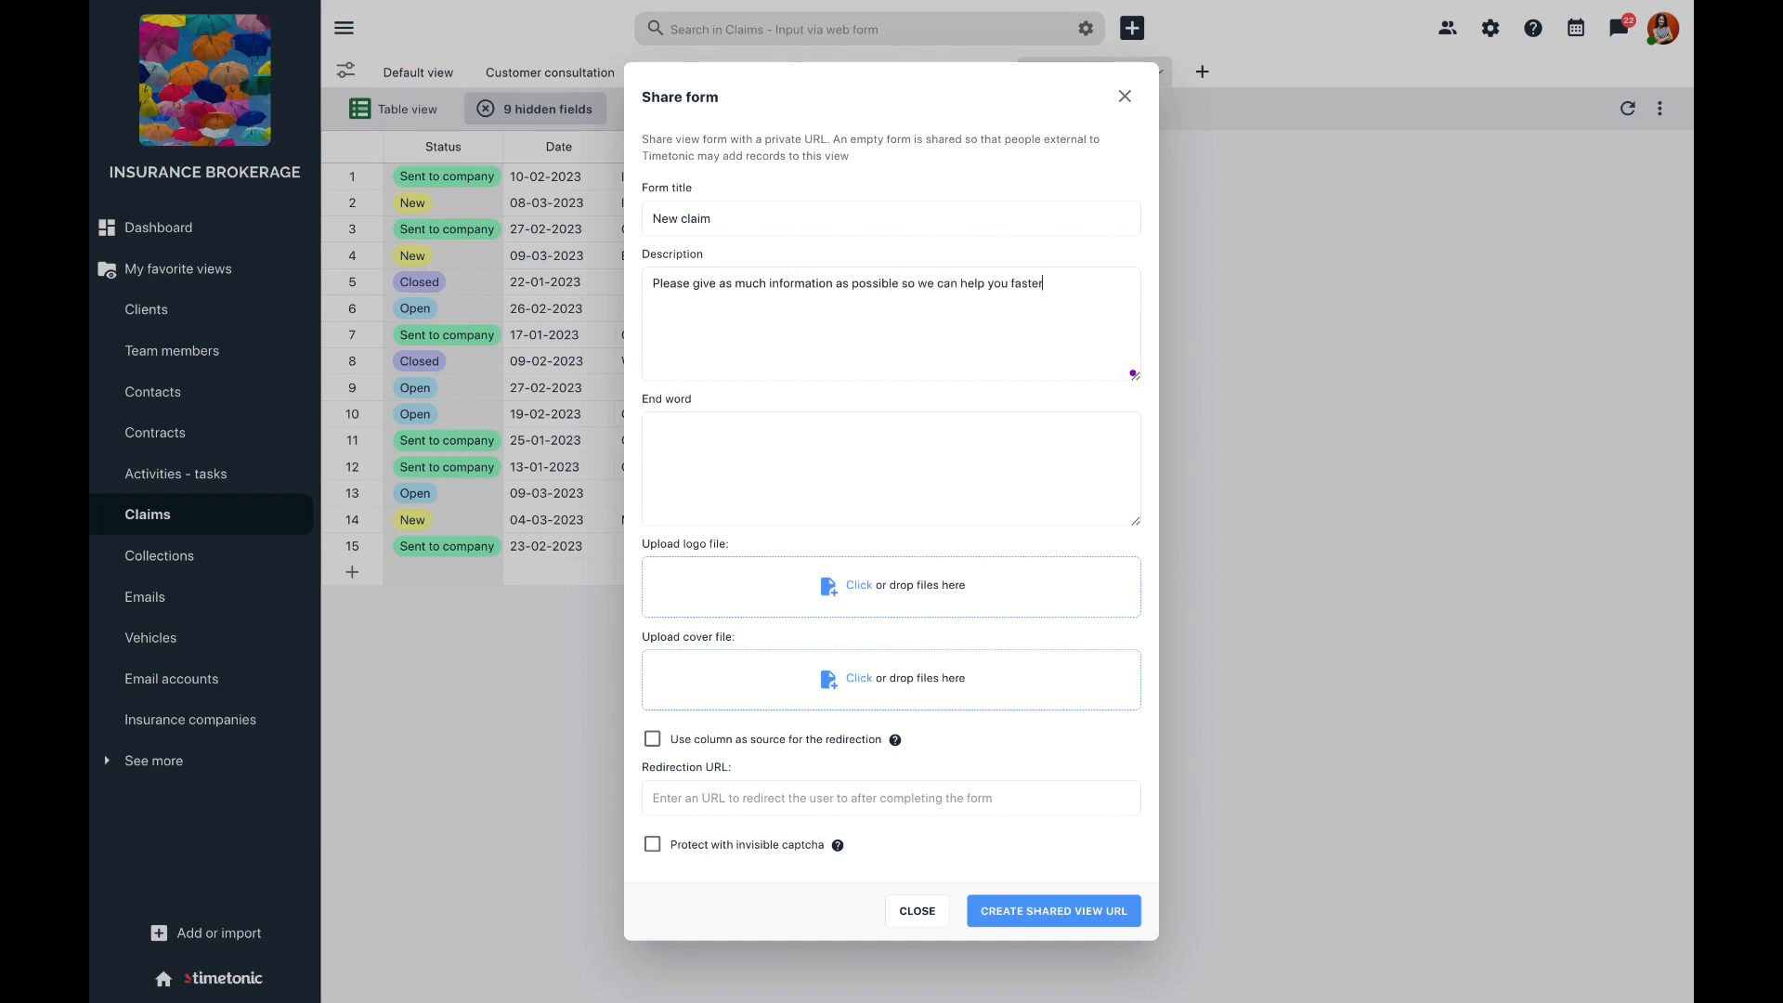
left_click(717, 472)
type("Thank you")
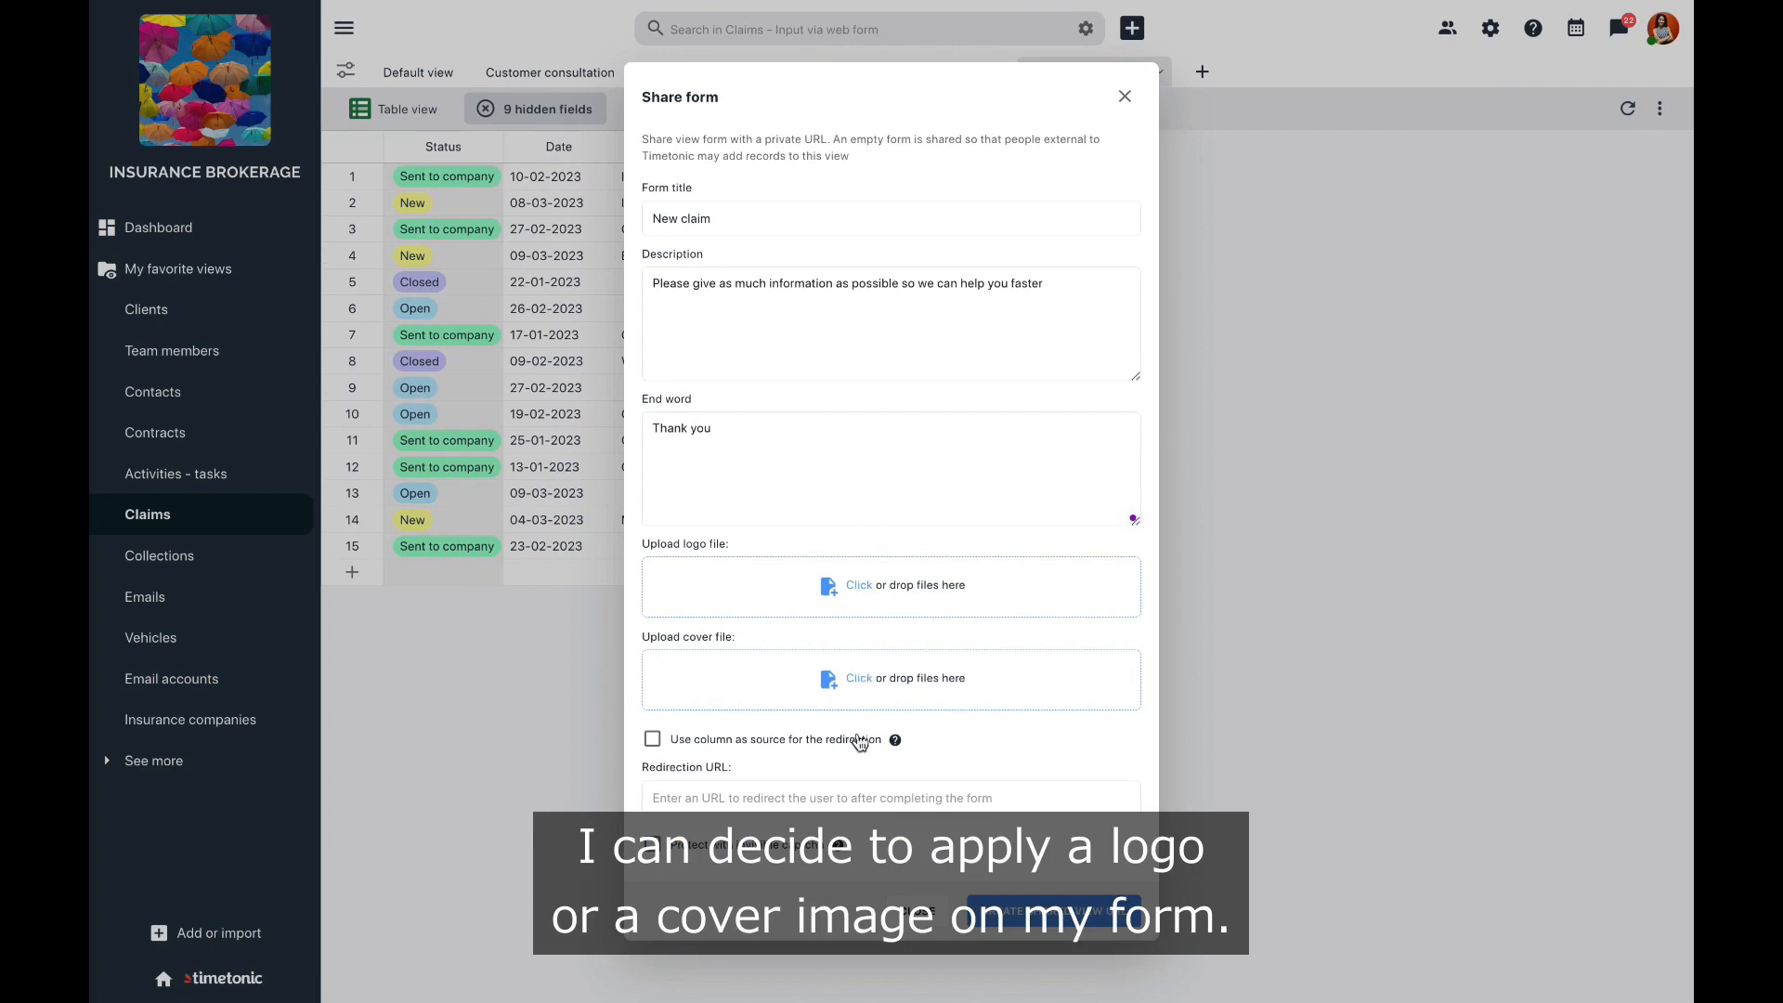
left_click(956, 798)
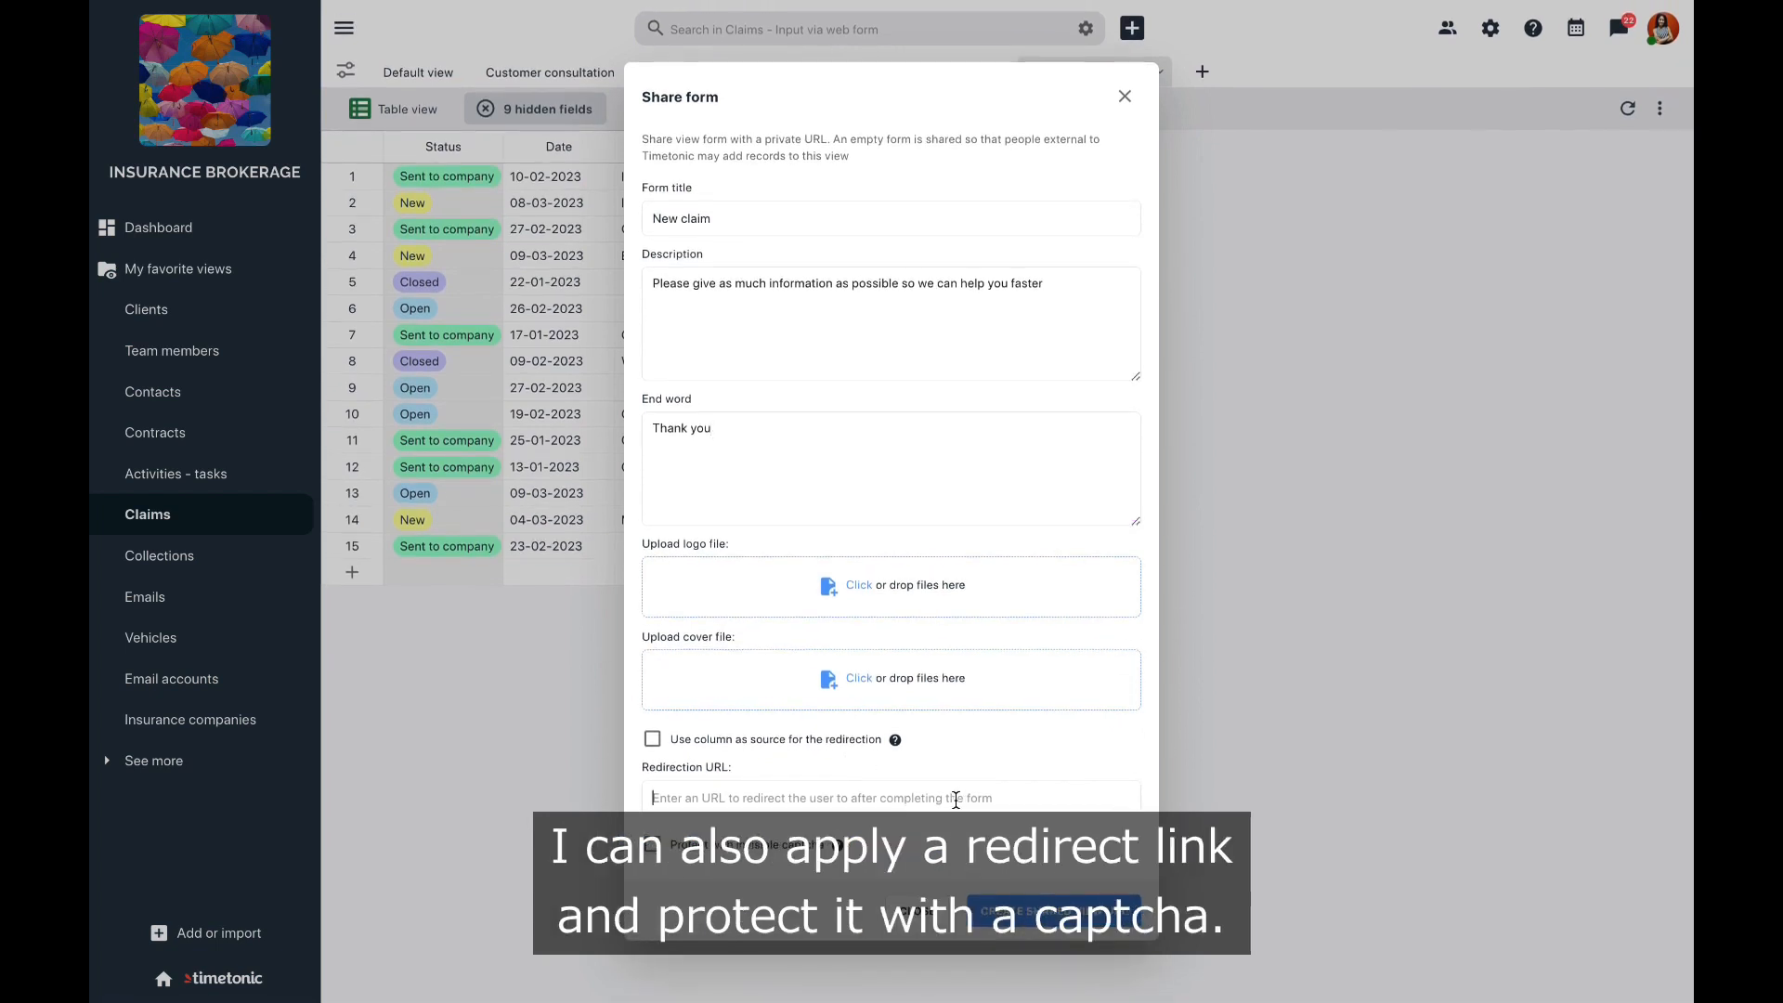
type("https://timetonic.com")
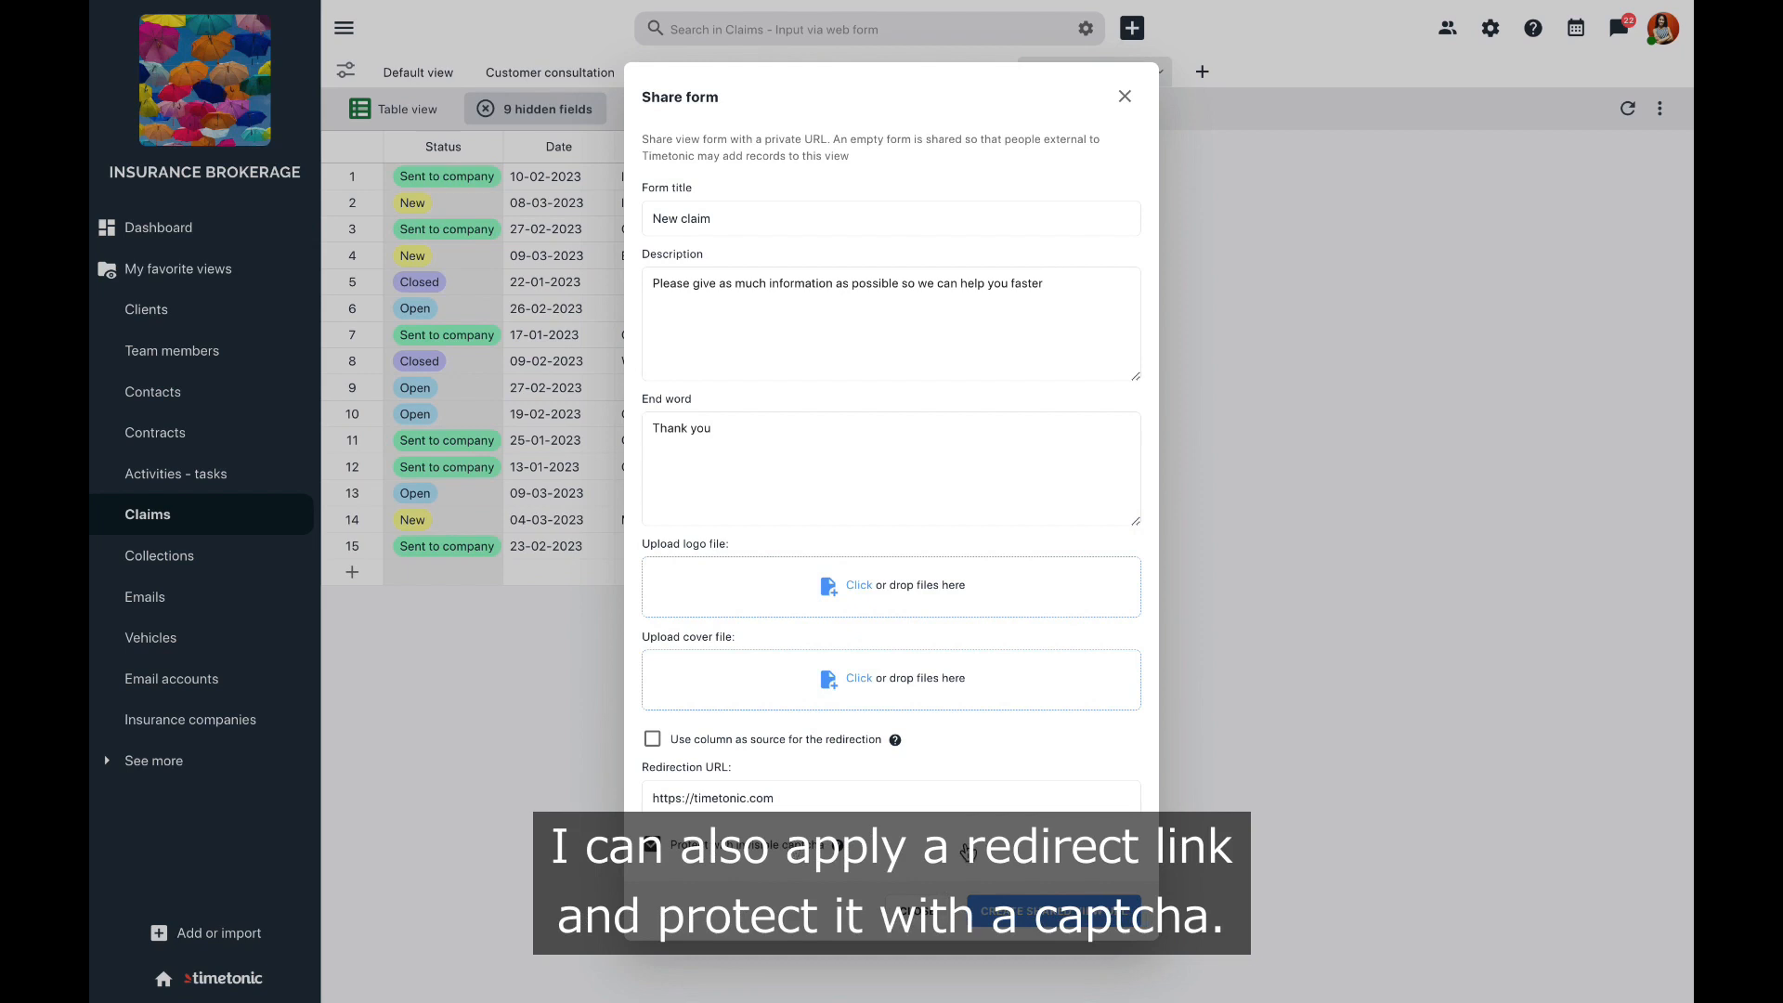
left_click(1027, 915)
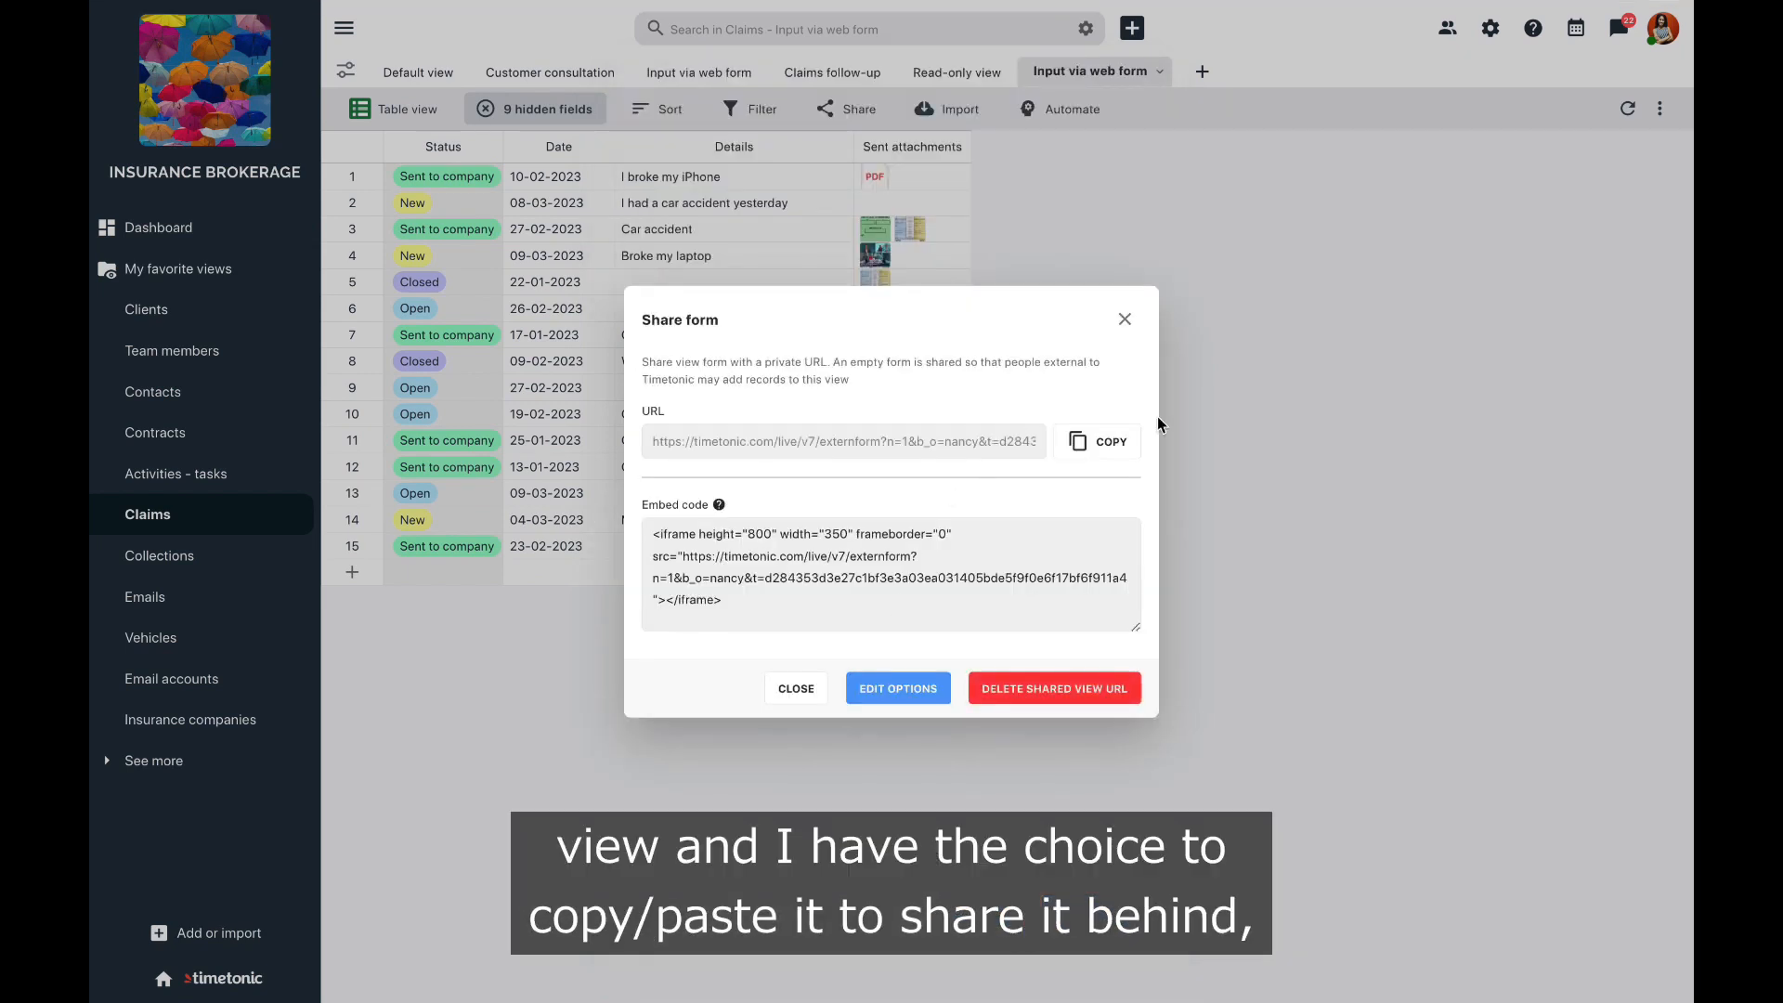
Step: Copy the form's URL and select its whole embed code, and close the sharing details
left_click(1099, 438)
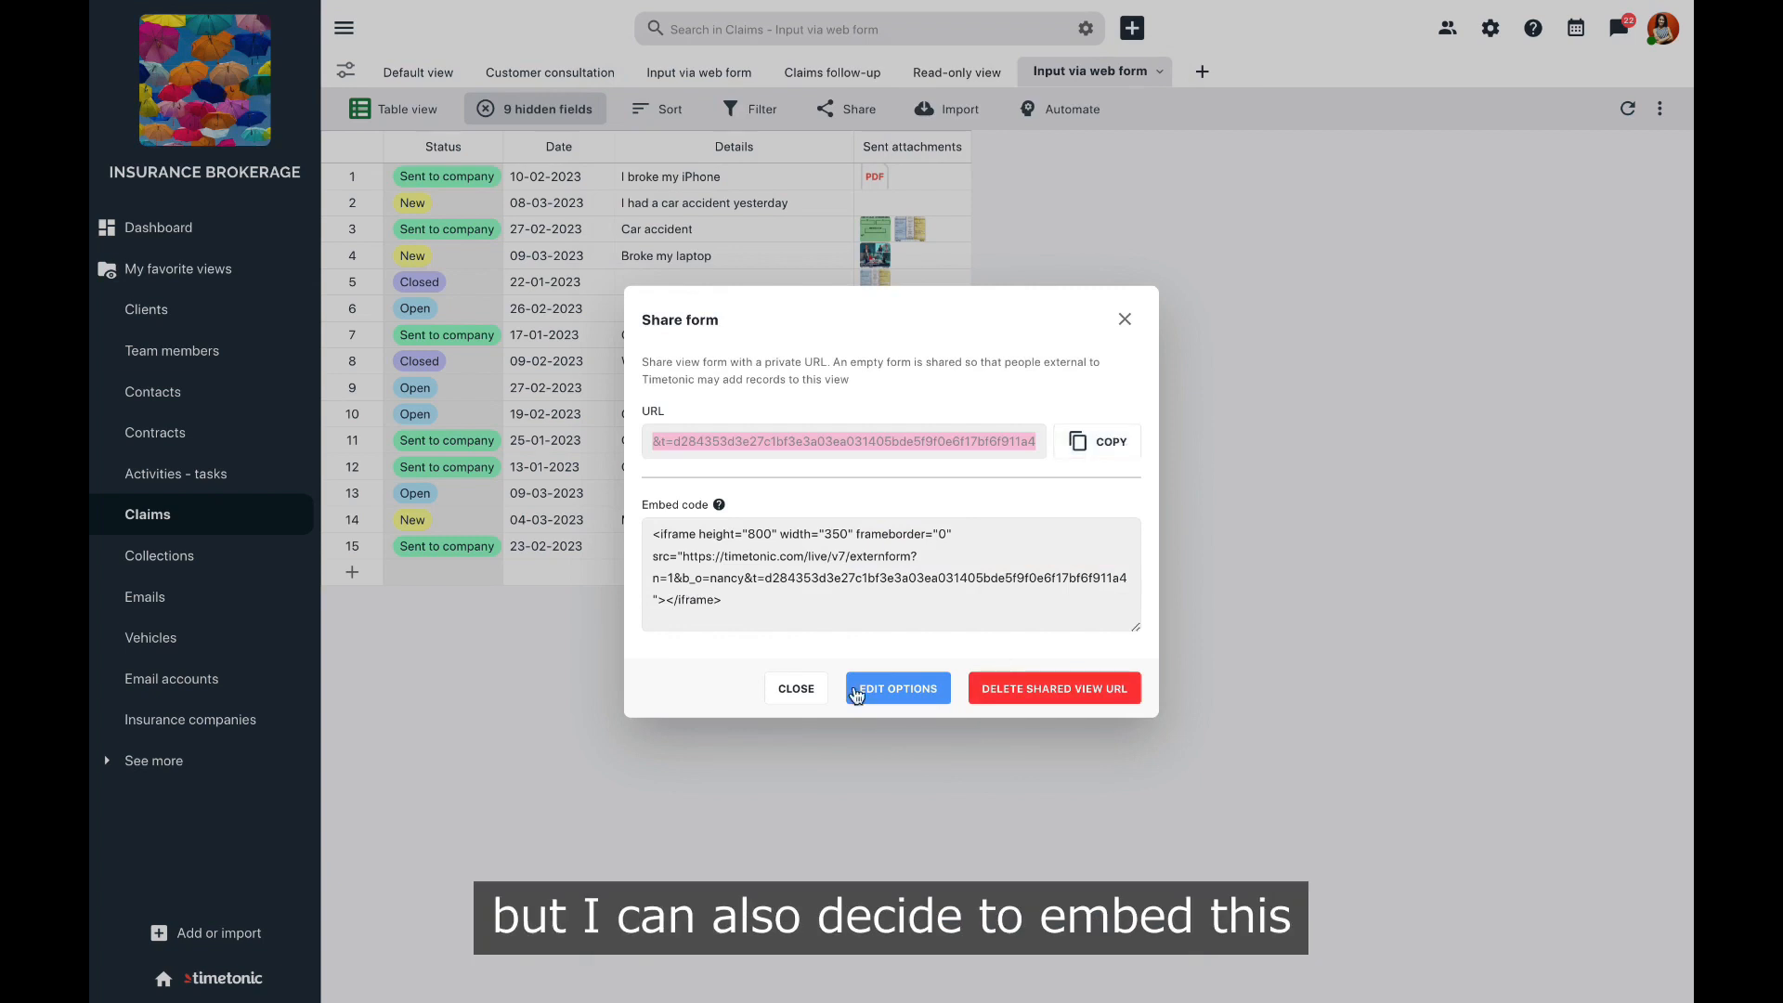
left_click_drag(784, 611, 631, 531)
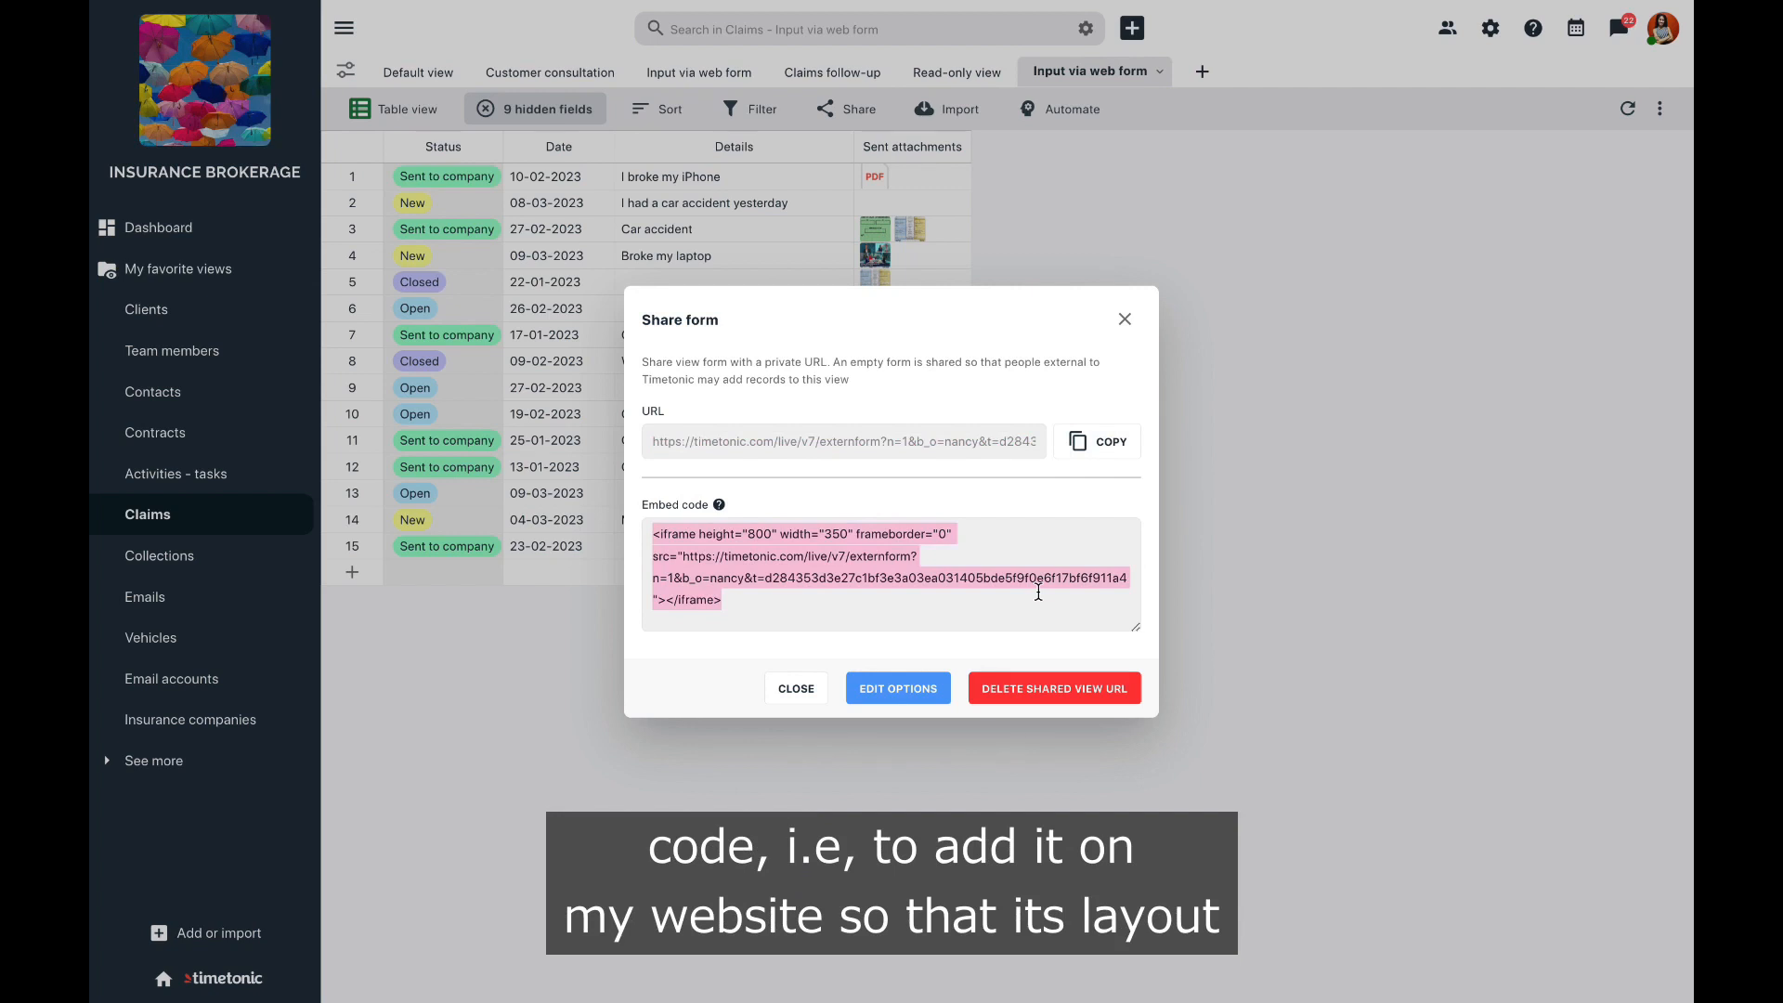
left_click(922, 602)
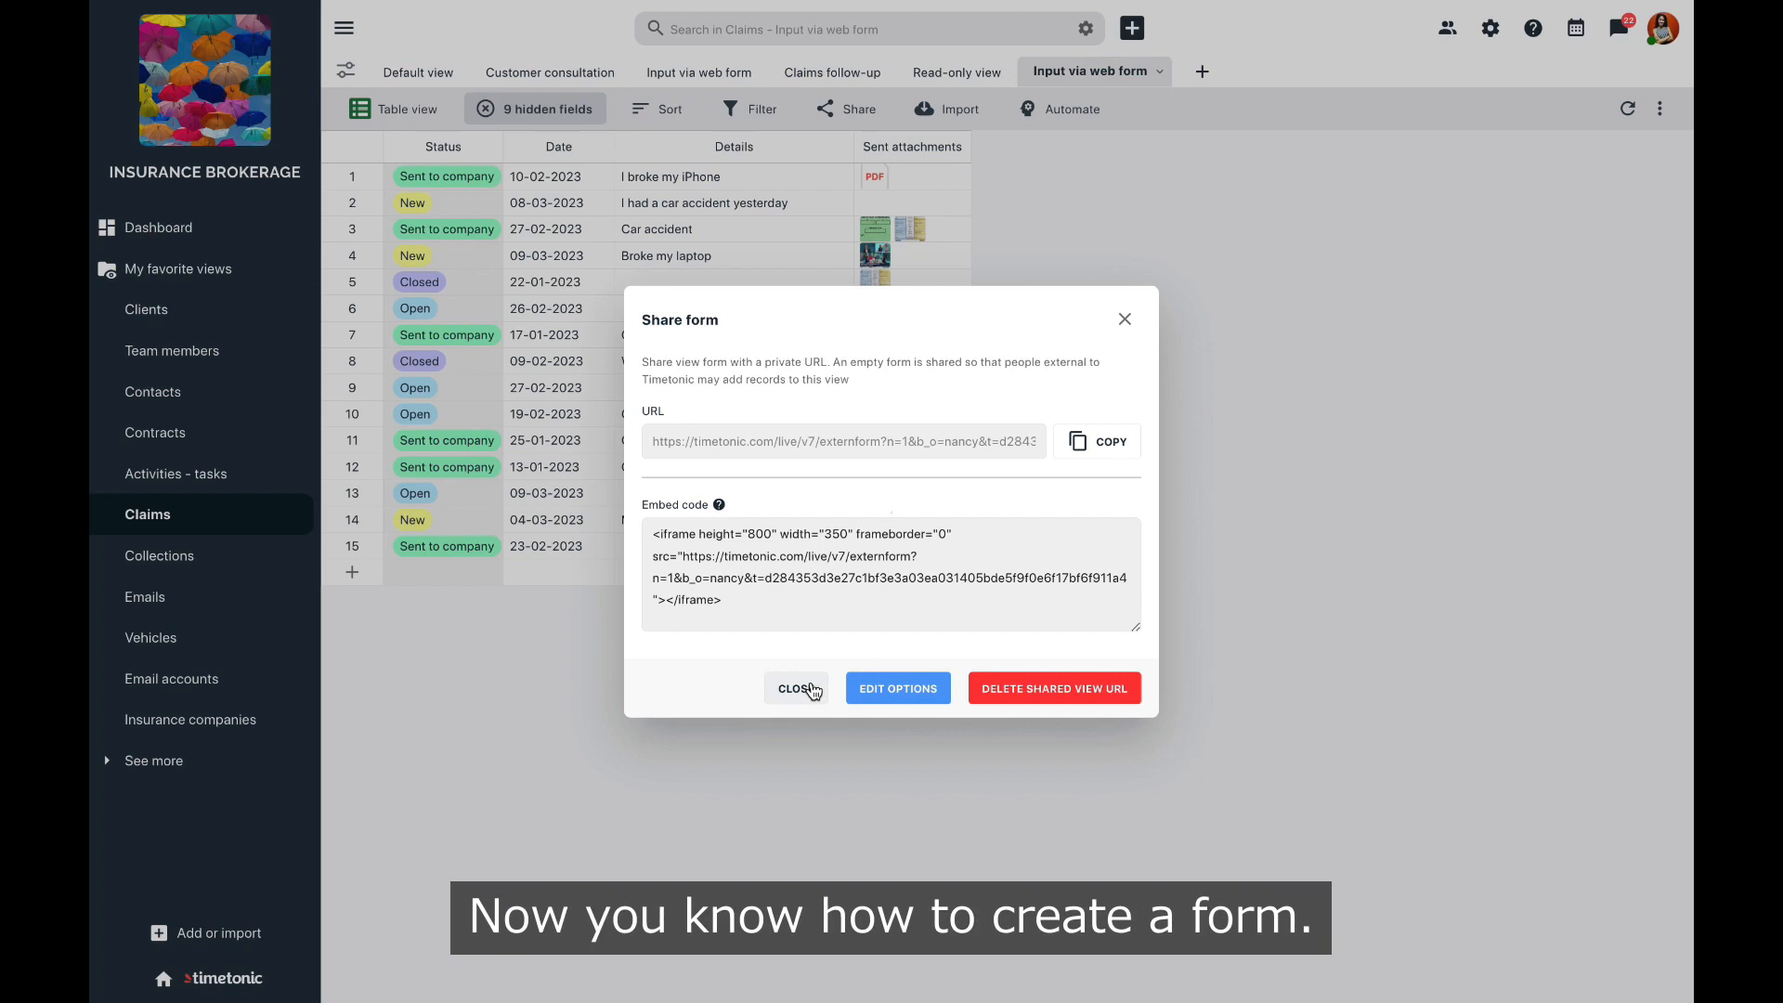
left_click(813, 691)
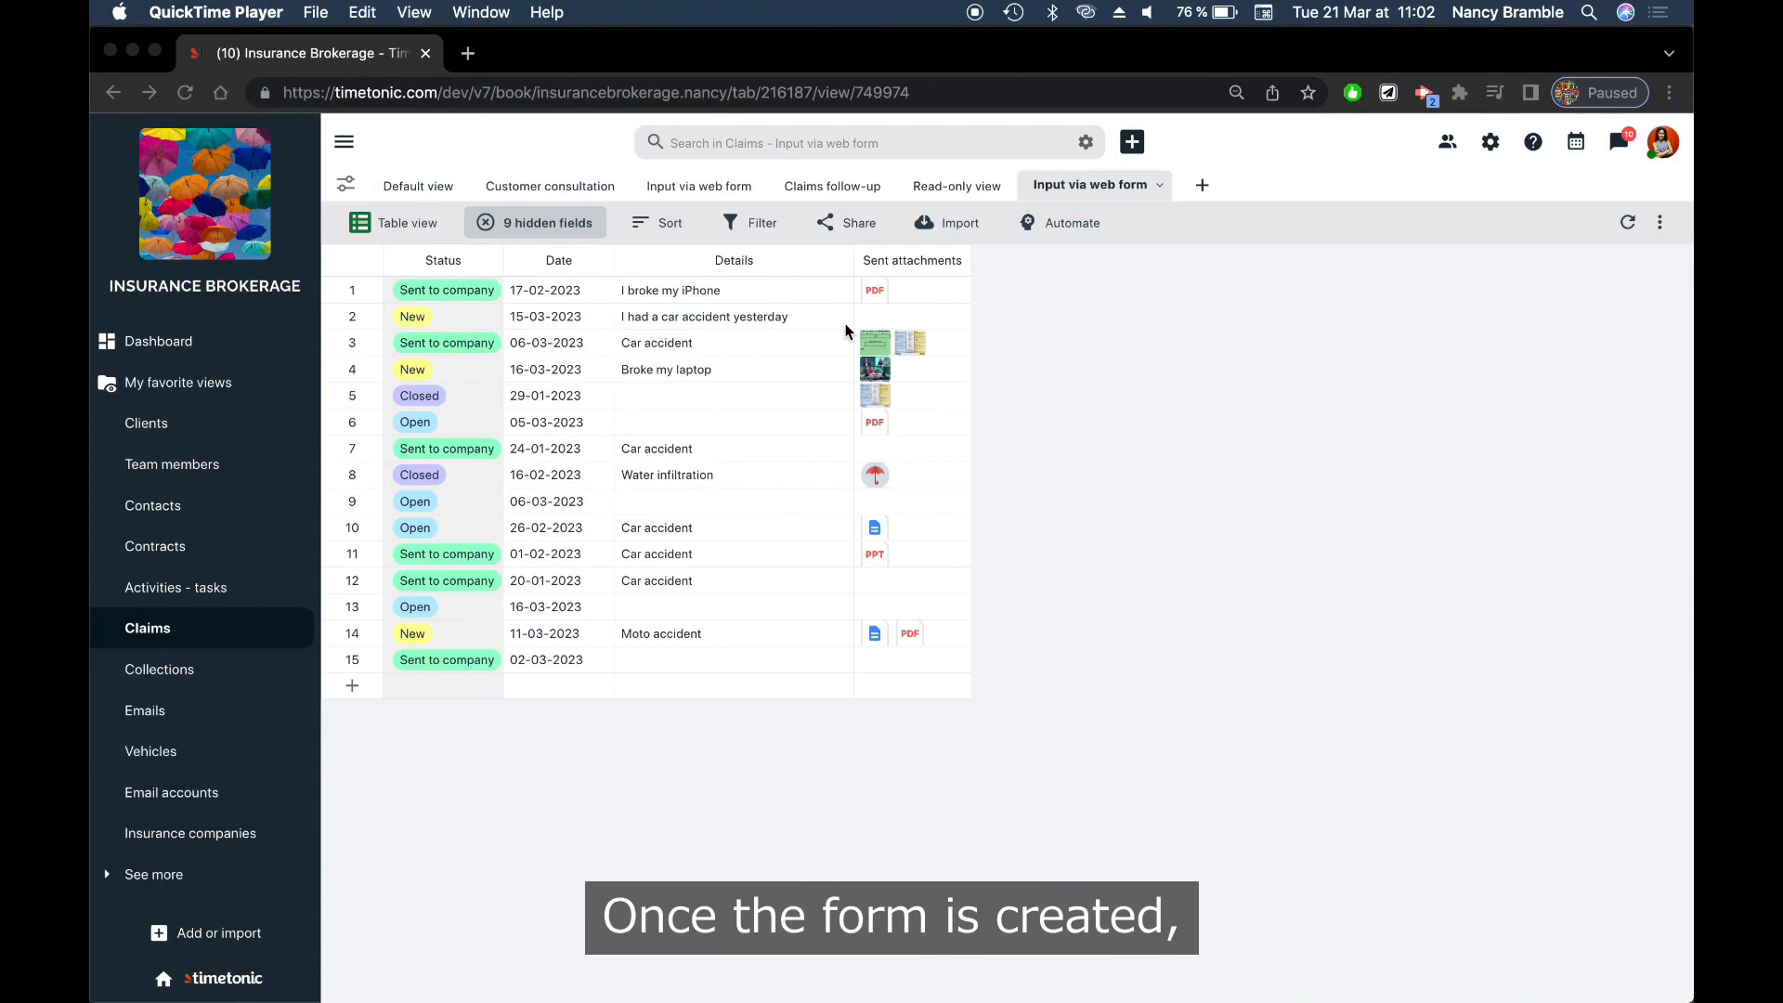
Step: Reopen the view's form sharing details and copy the form's URL
left_click(850, 234)
left_click(849, 228)
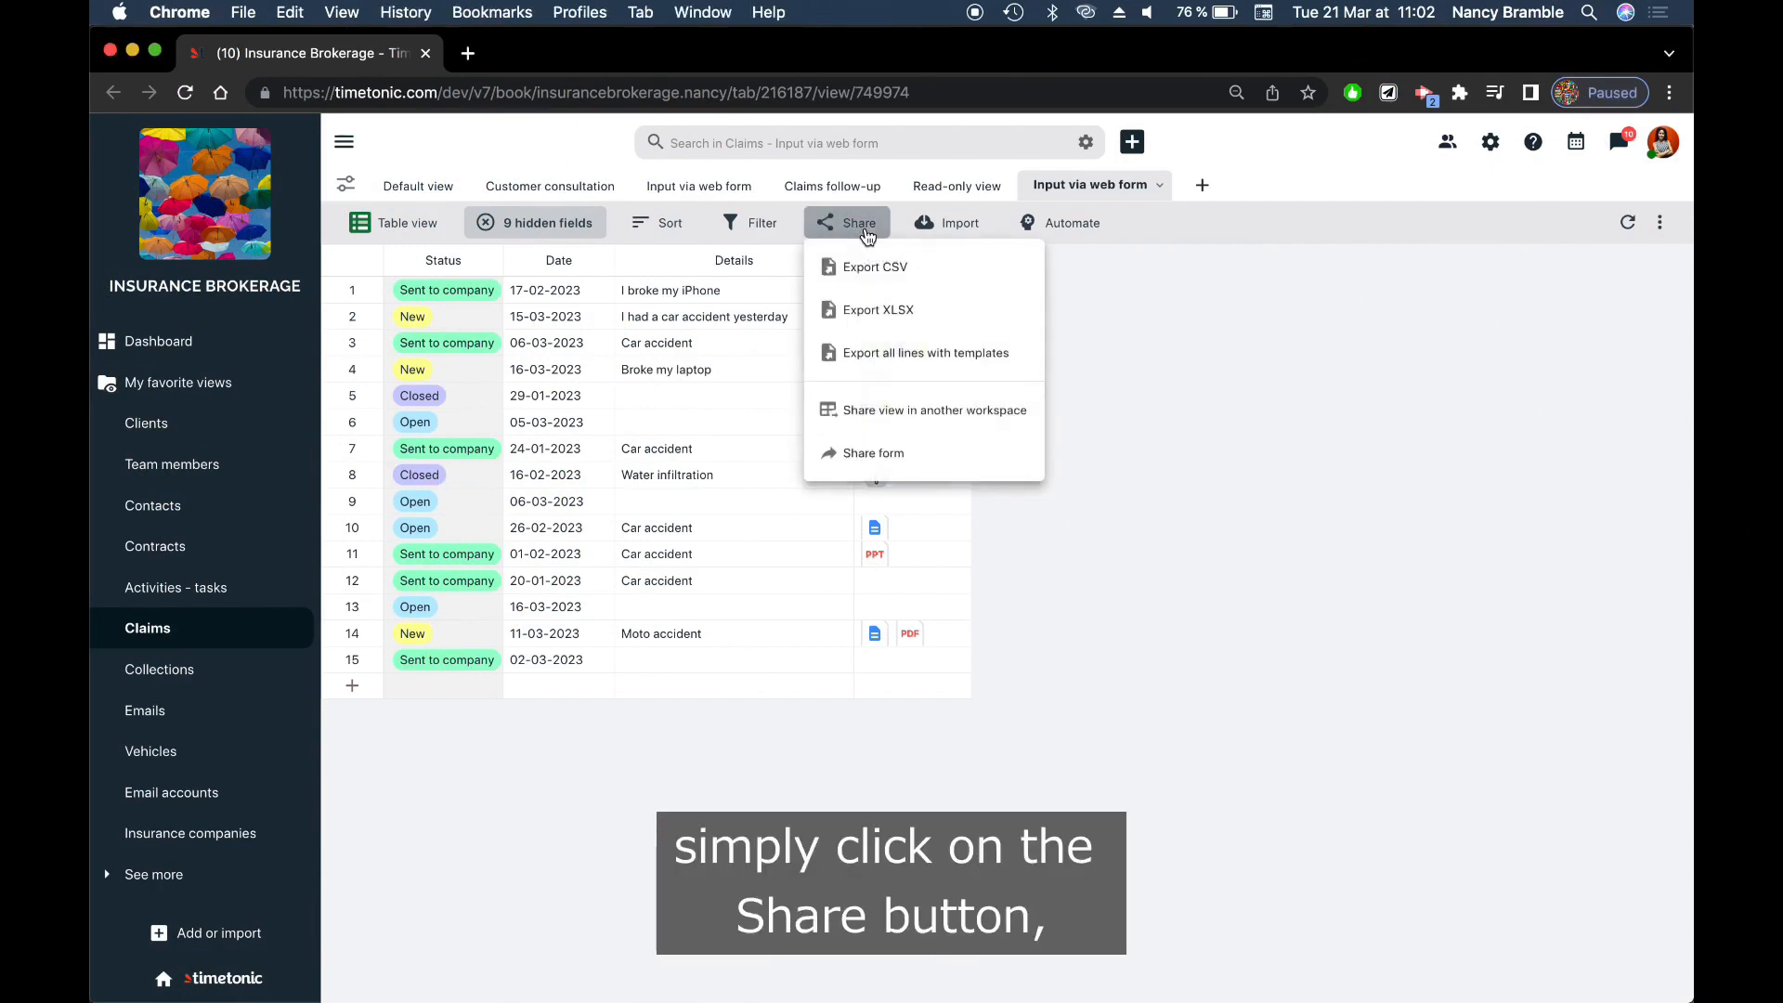
left_click(942, 455)
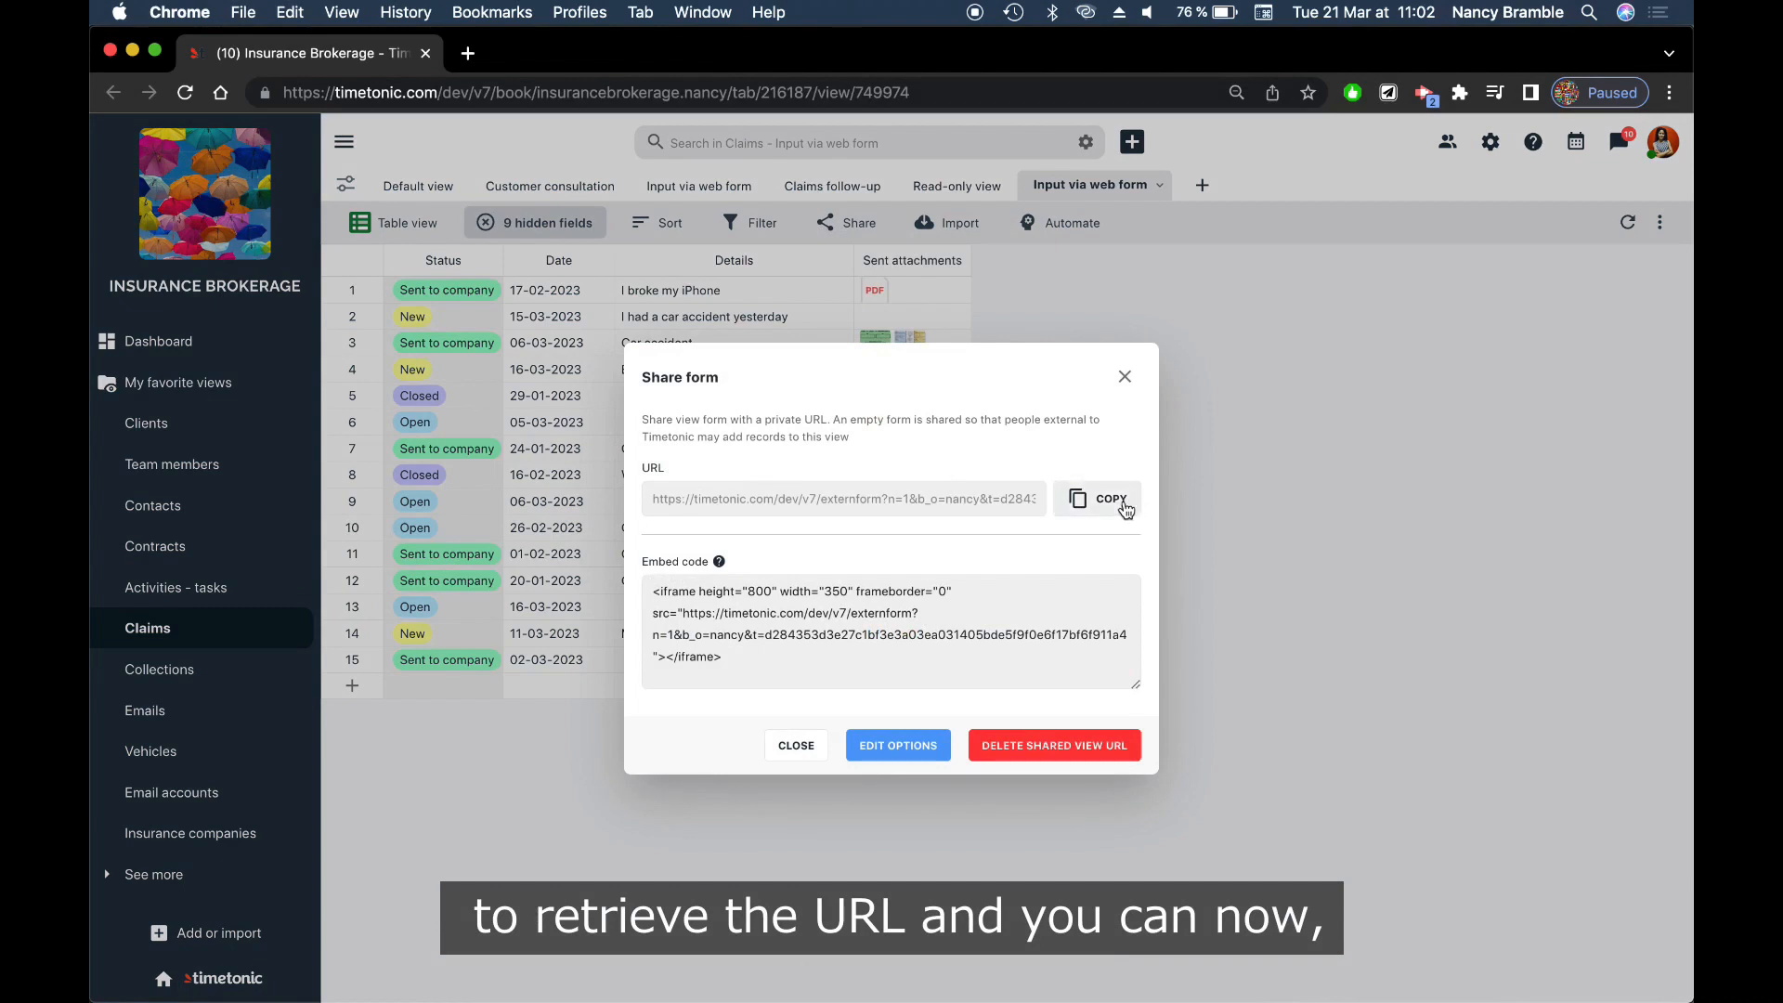
left_click(1105, 499)
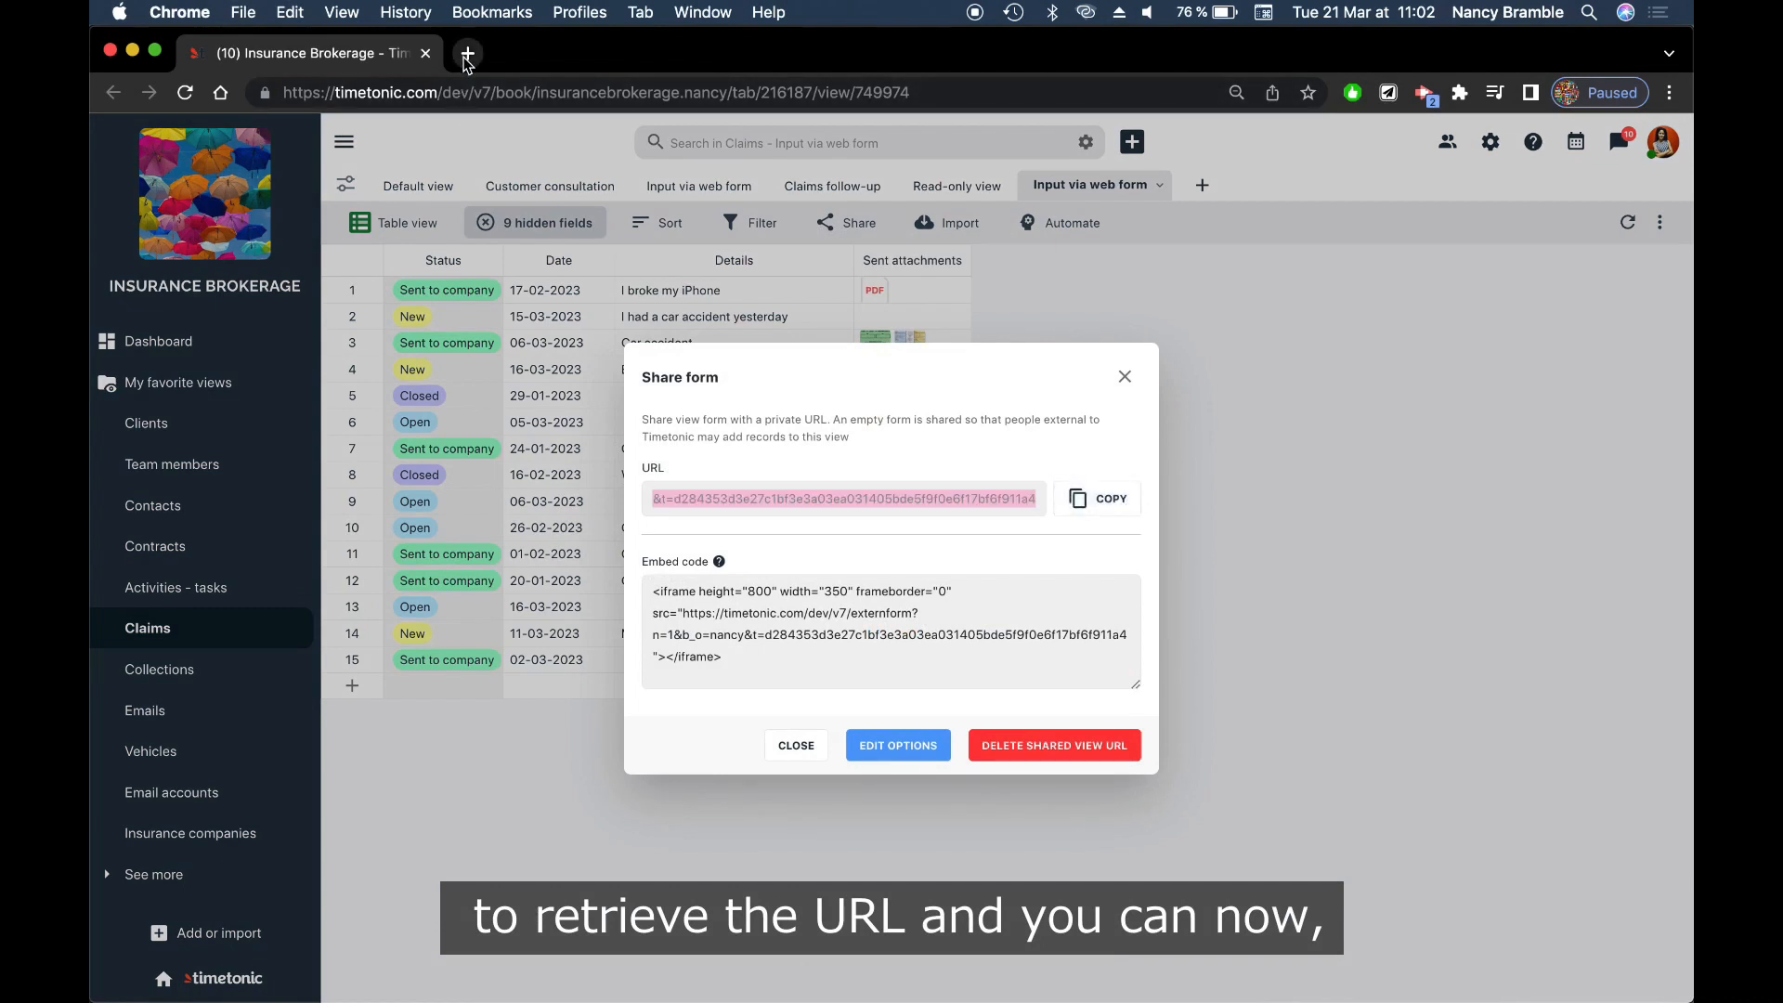
left_click(1125, 376)
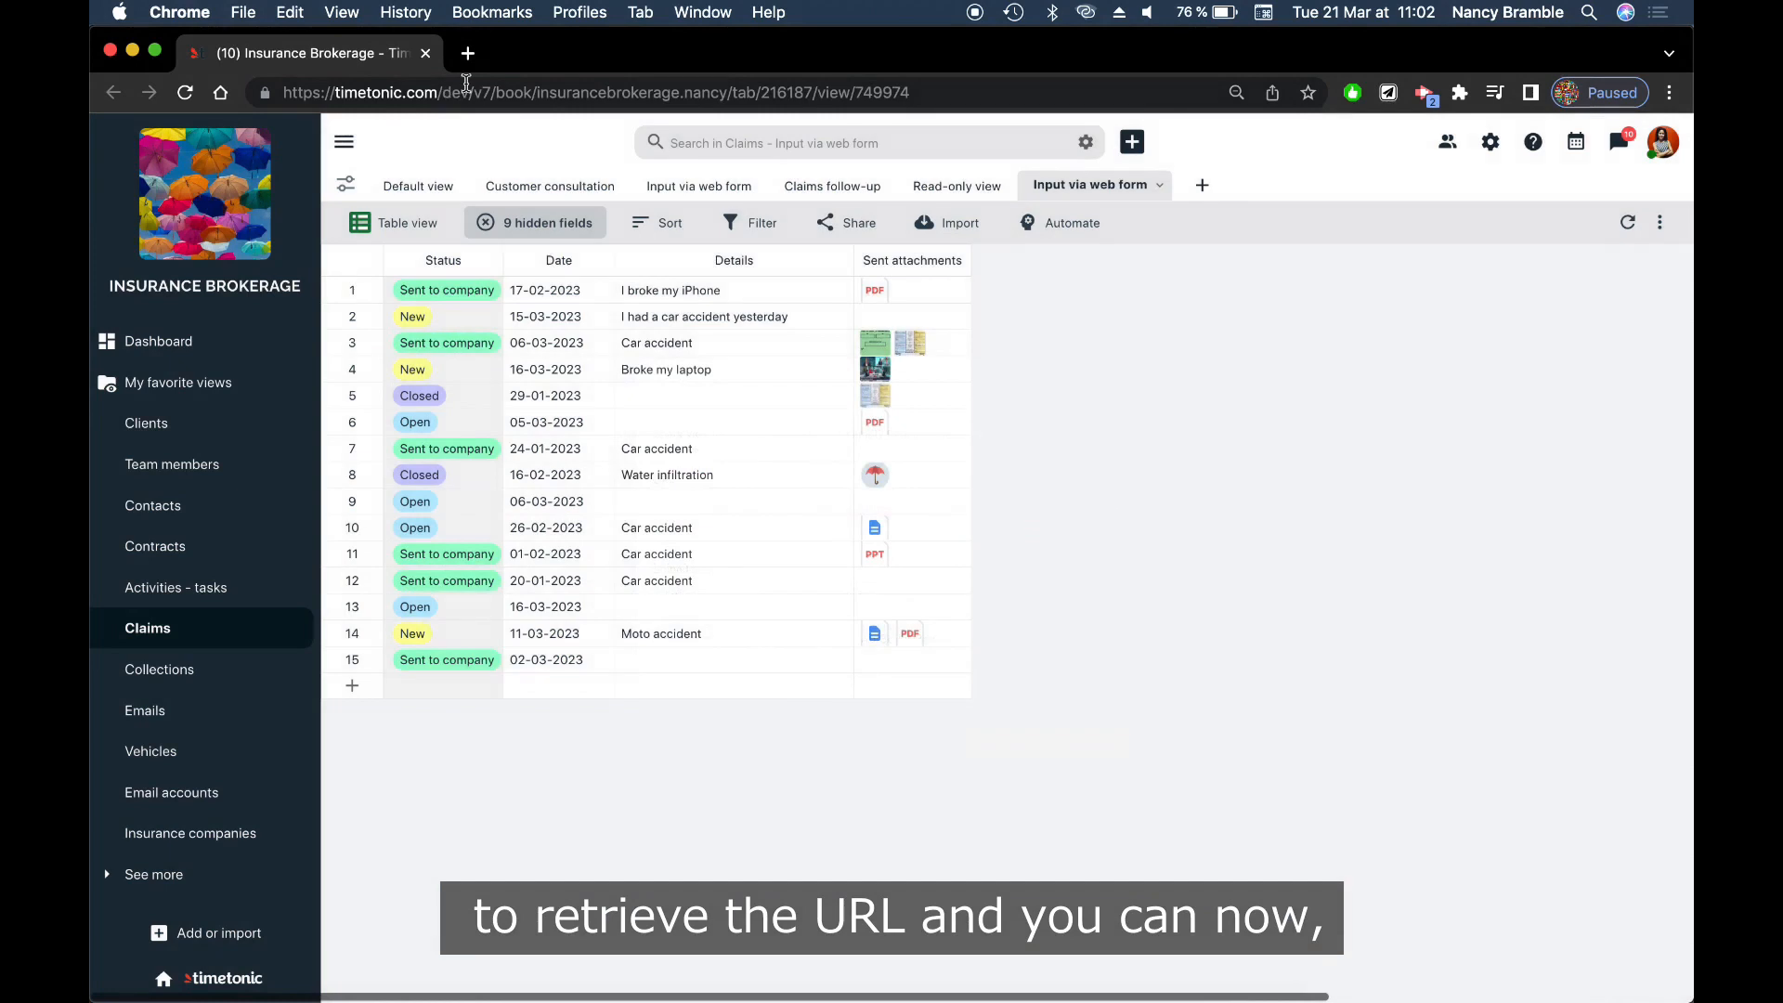
Step: Open the copied form URL in a new browser tab and enter "New claim #2" as the claim's Details
left_click(467, 53)
key("cmd+v")
key("Return")
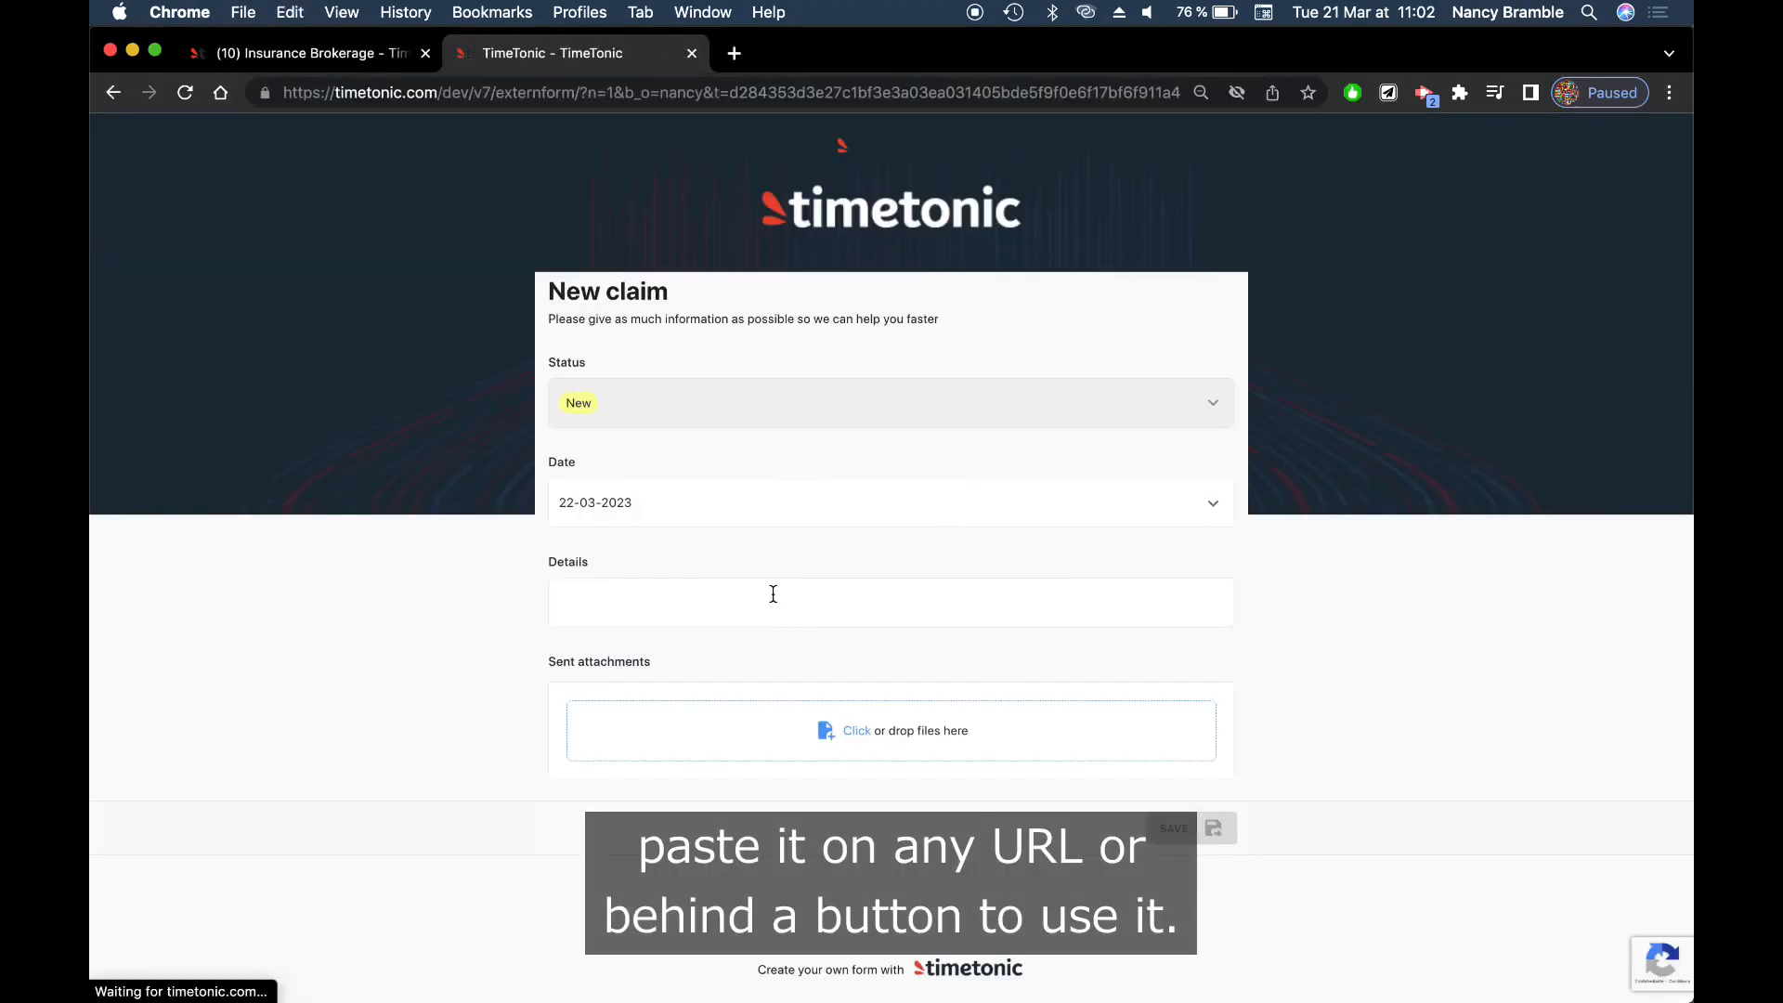
left_click(773, 596)
type("New claim #2")
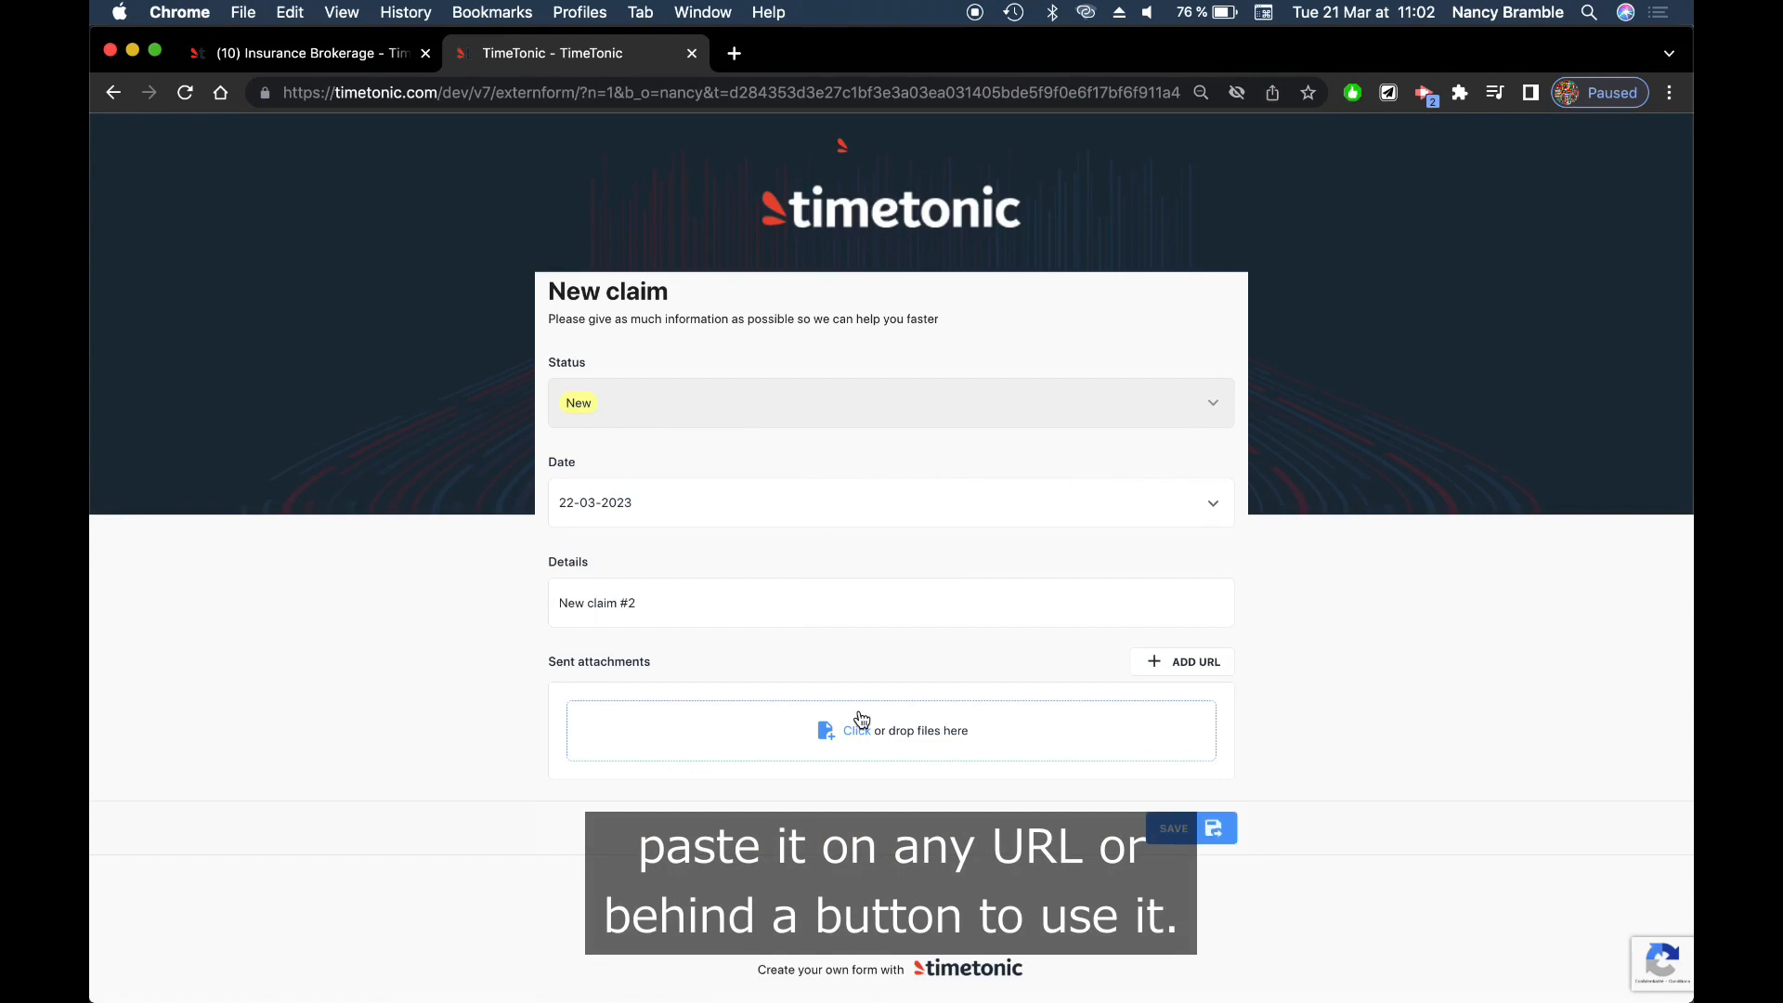
Step: Attach the screen shot image from 2023-03-15 to the claim's sent attachments and submit the form
left_click(860, 718)
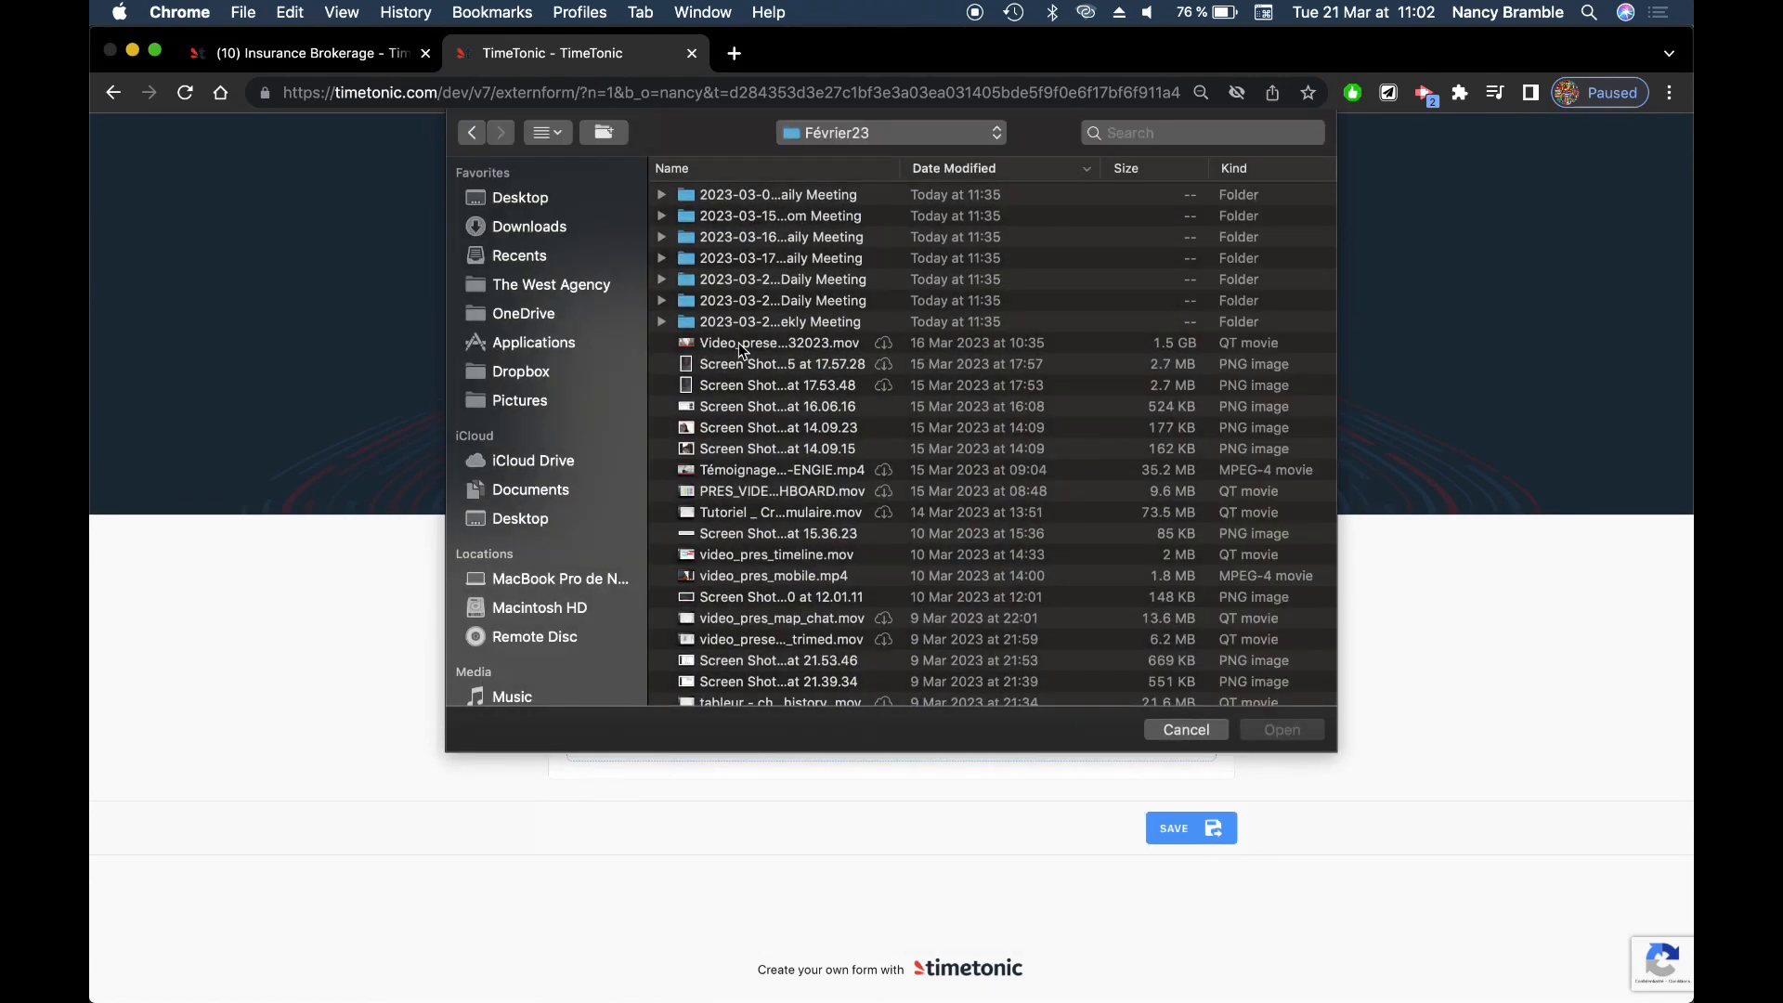
left_click(1286, 736)
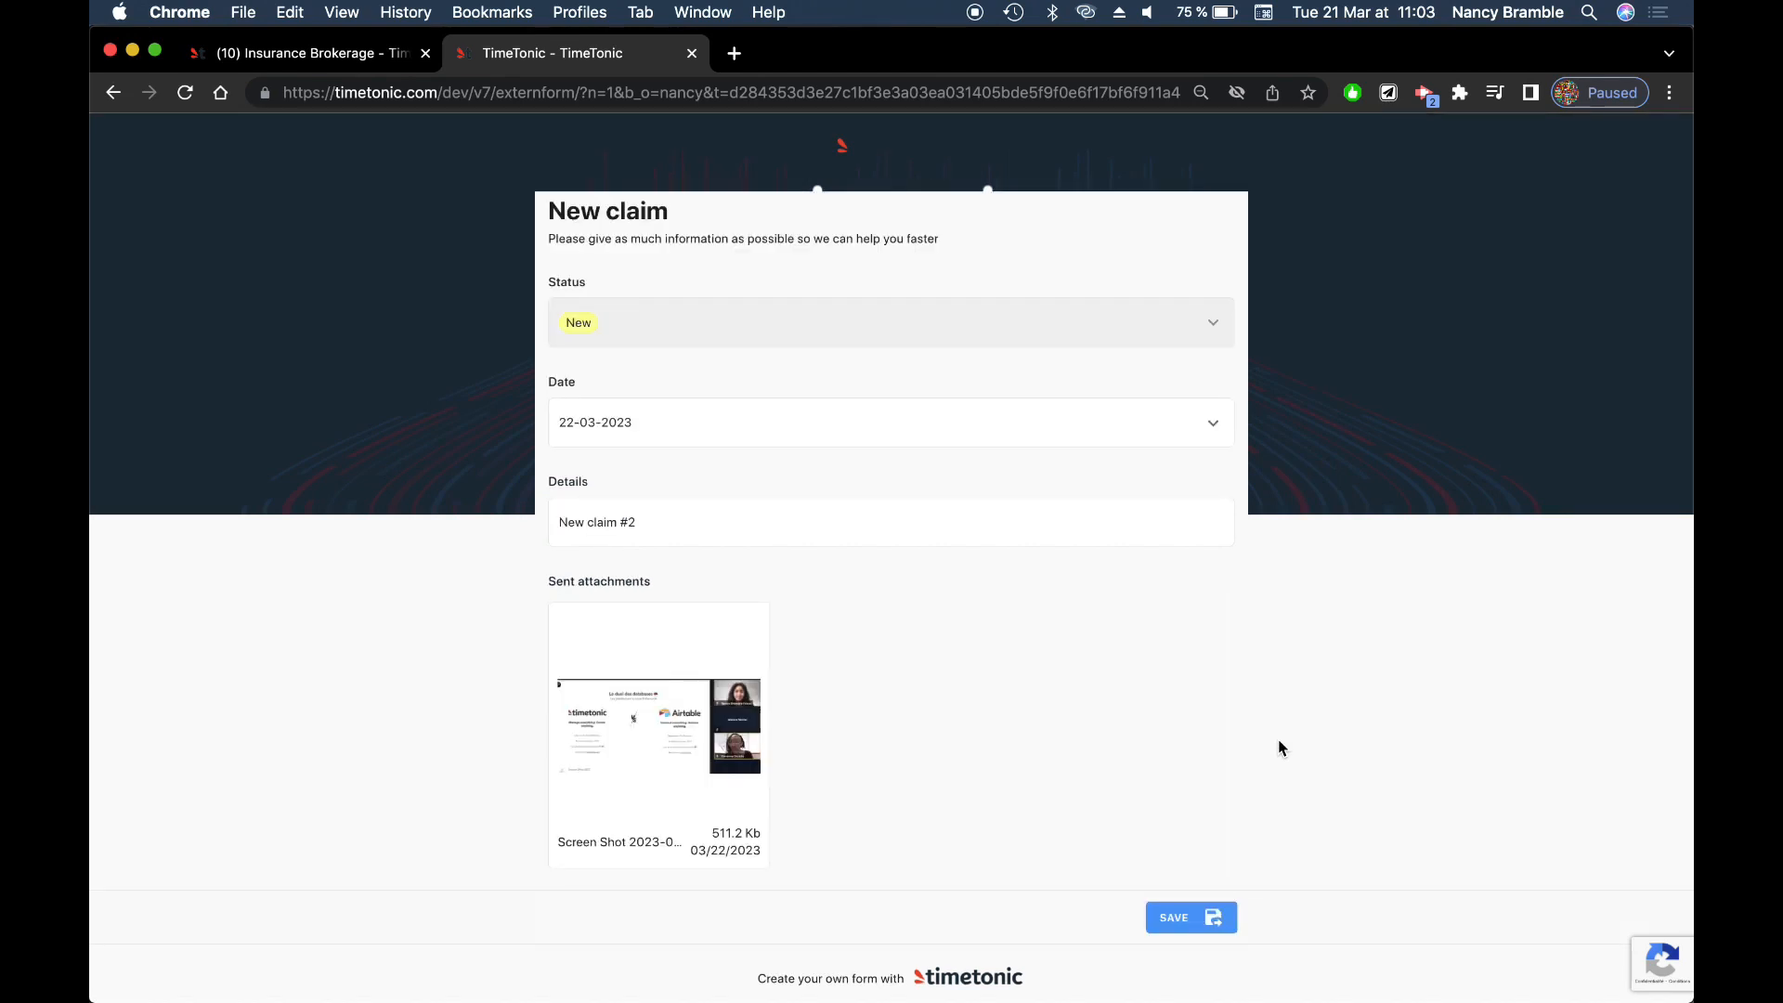
left_click(1182, 929)
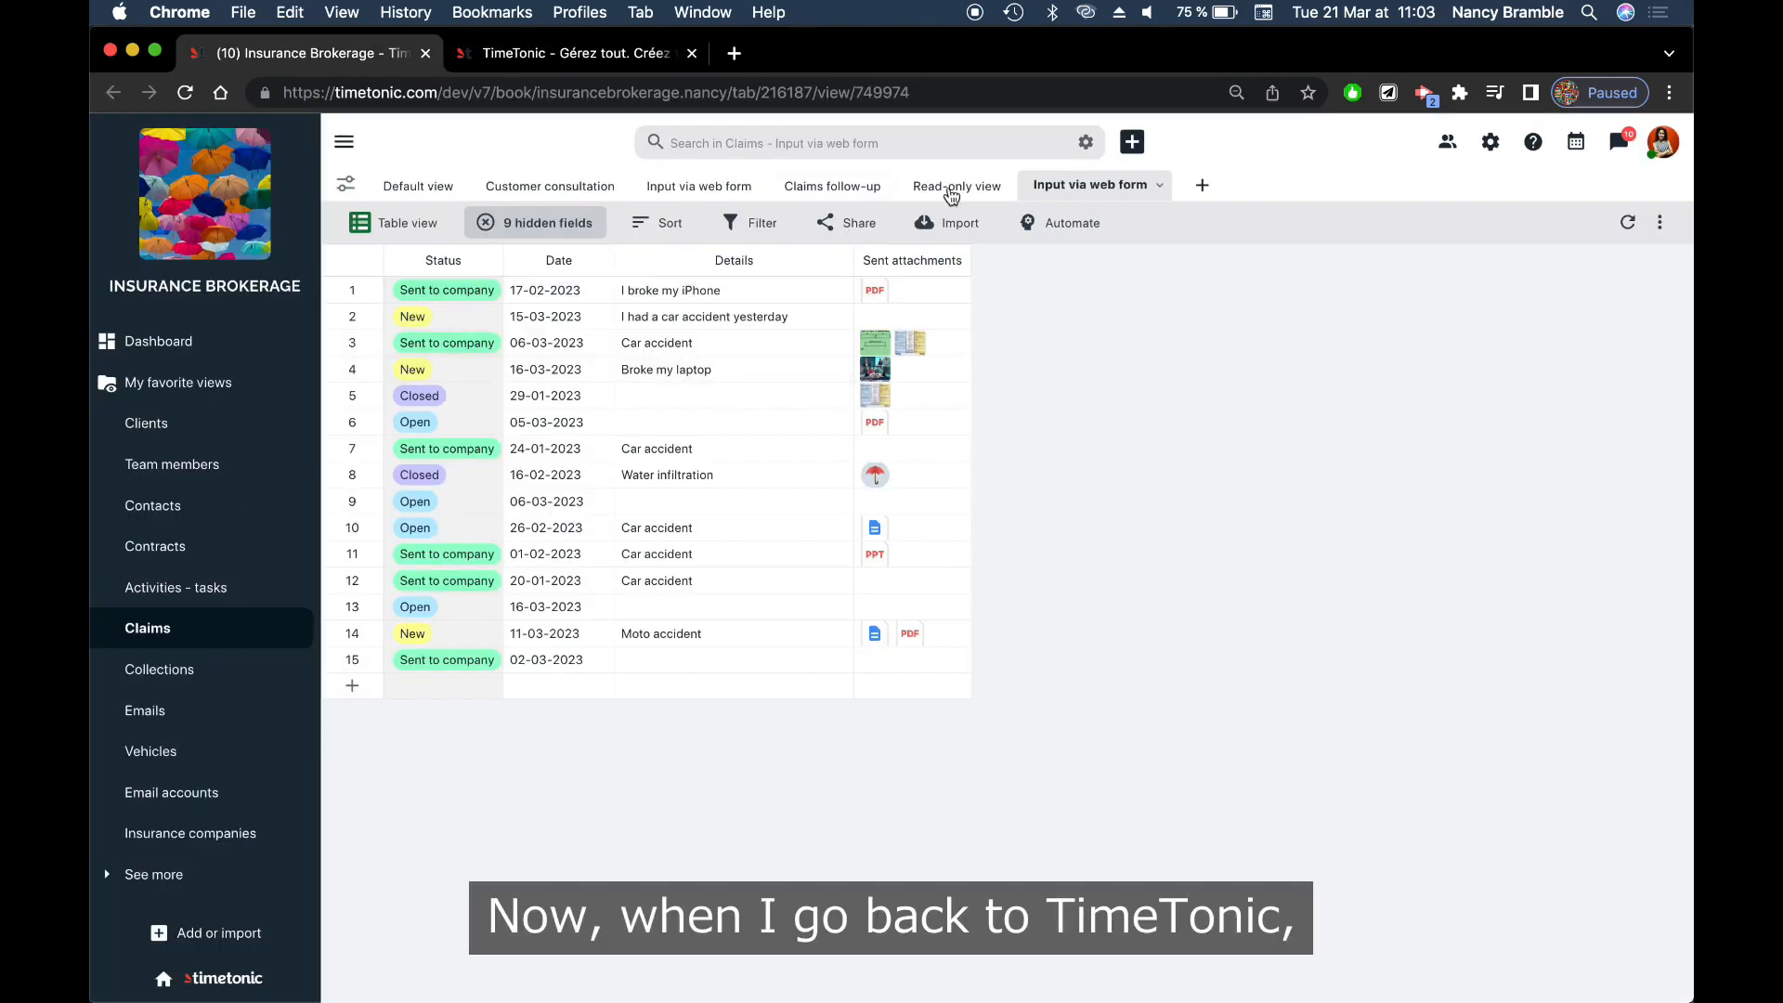
Step: Return to the Claims table, refresh its Input via web form view, and inspect the "New claim #2" record, saving and closing it
left_click(944, 187)
left_click(1125, 191)
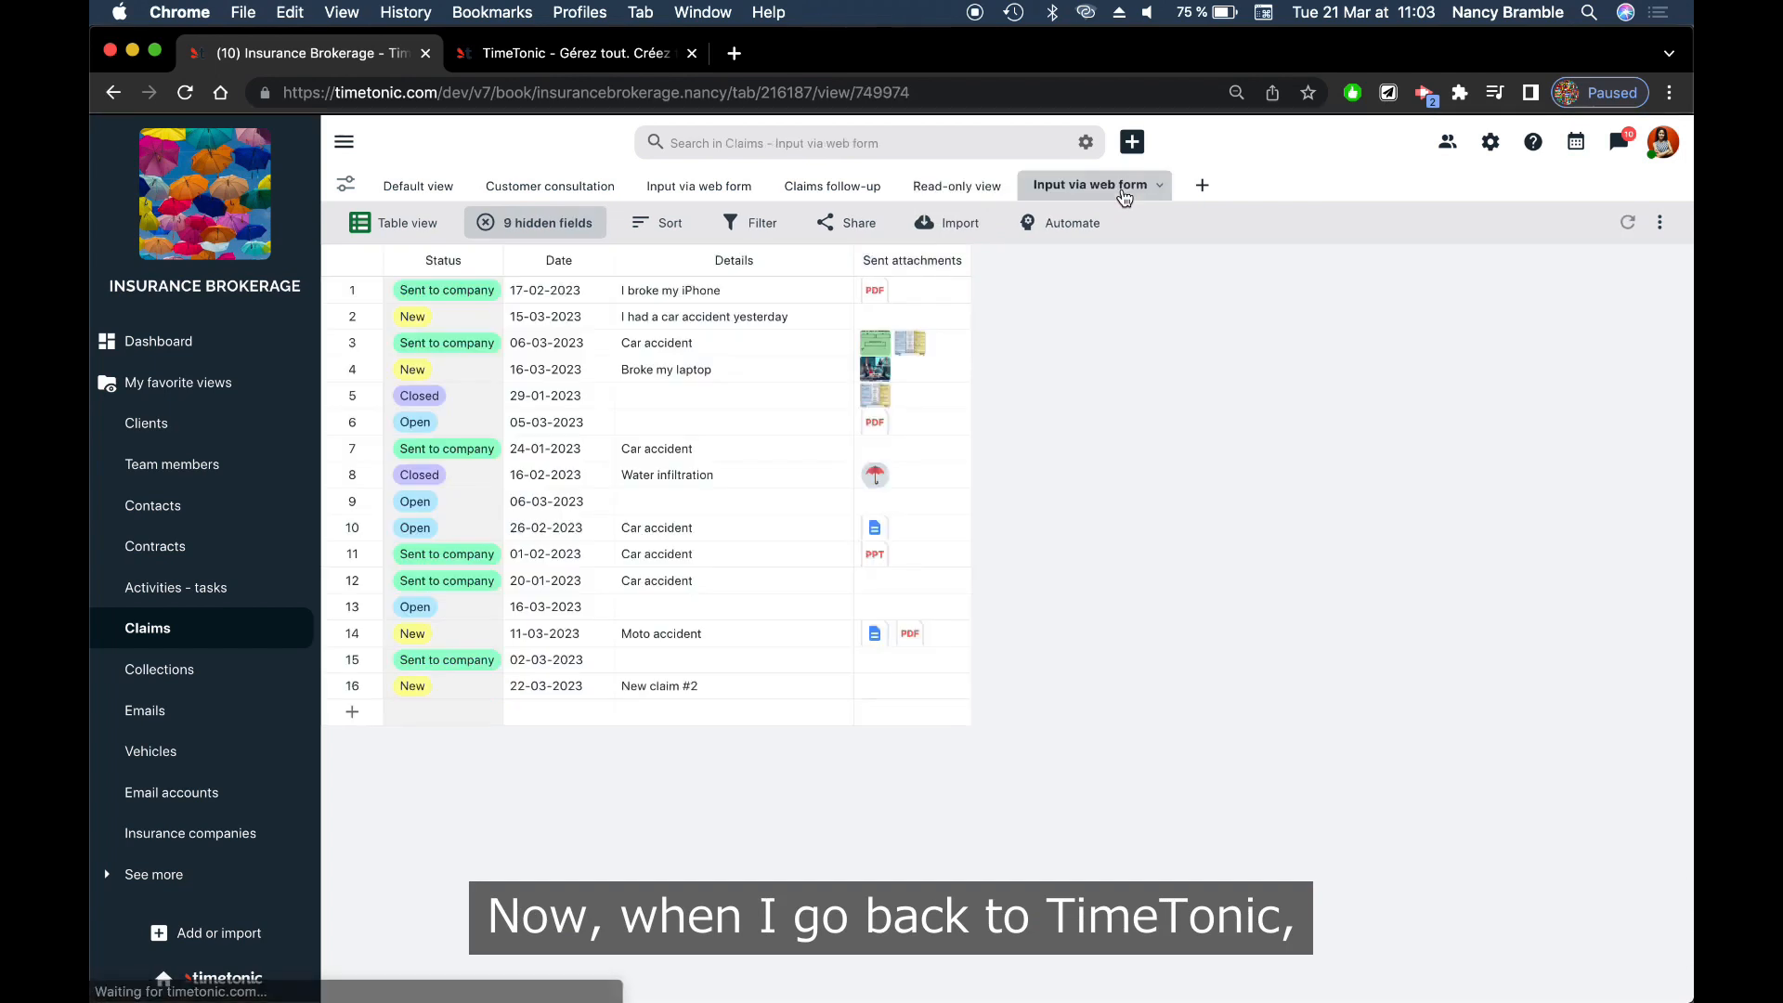
left_click(574, 689)
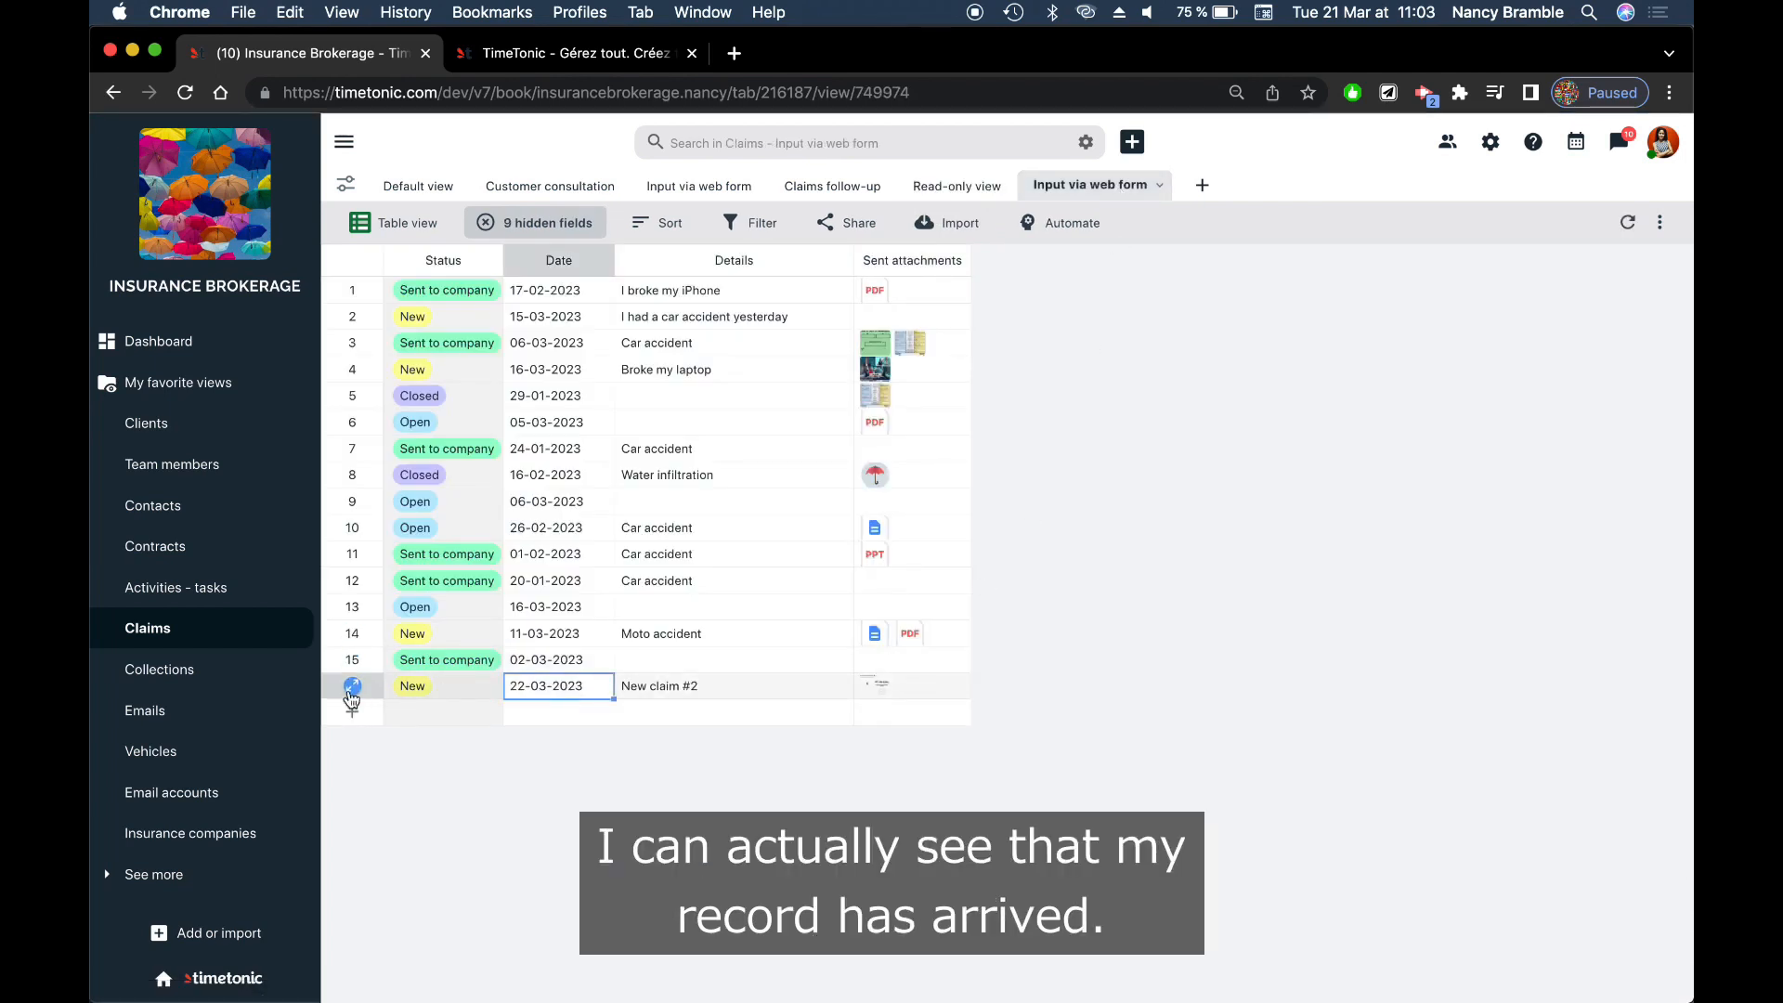
left_click(352, 688)
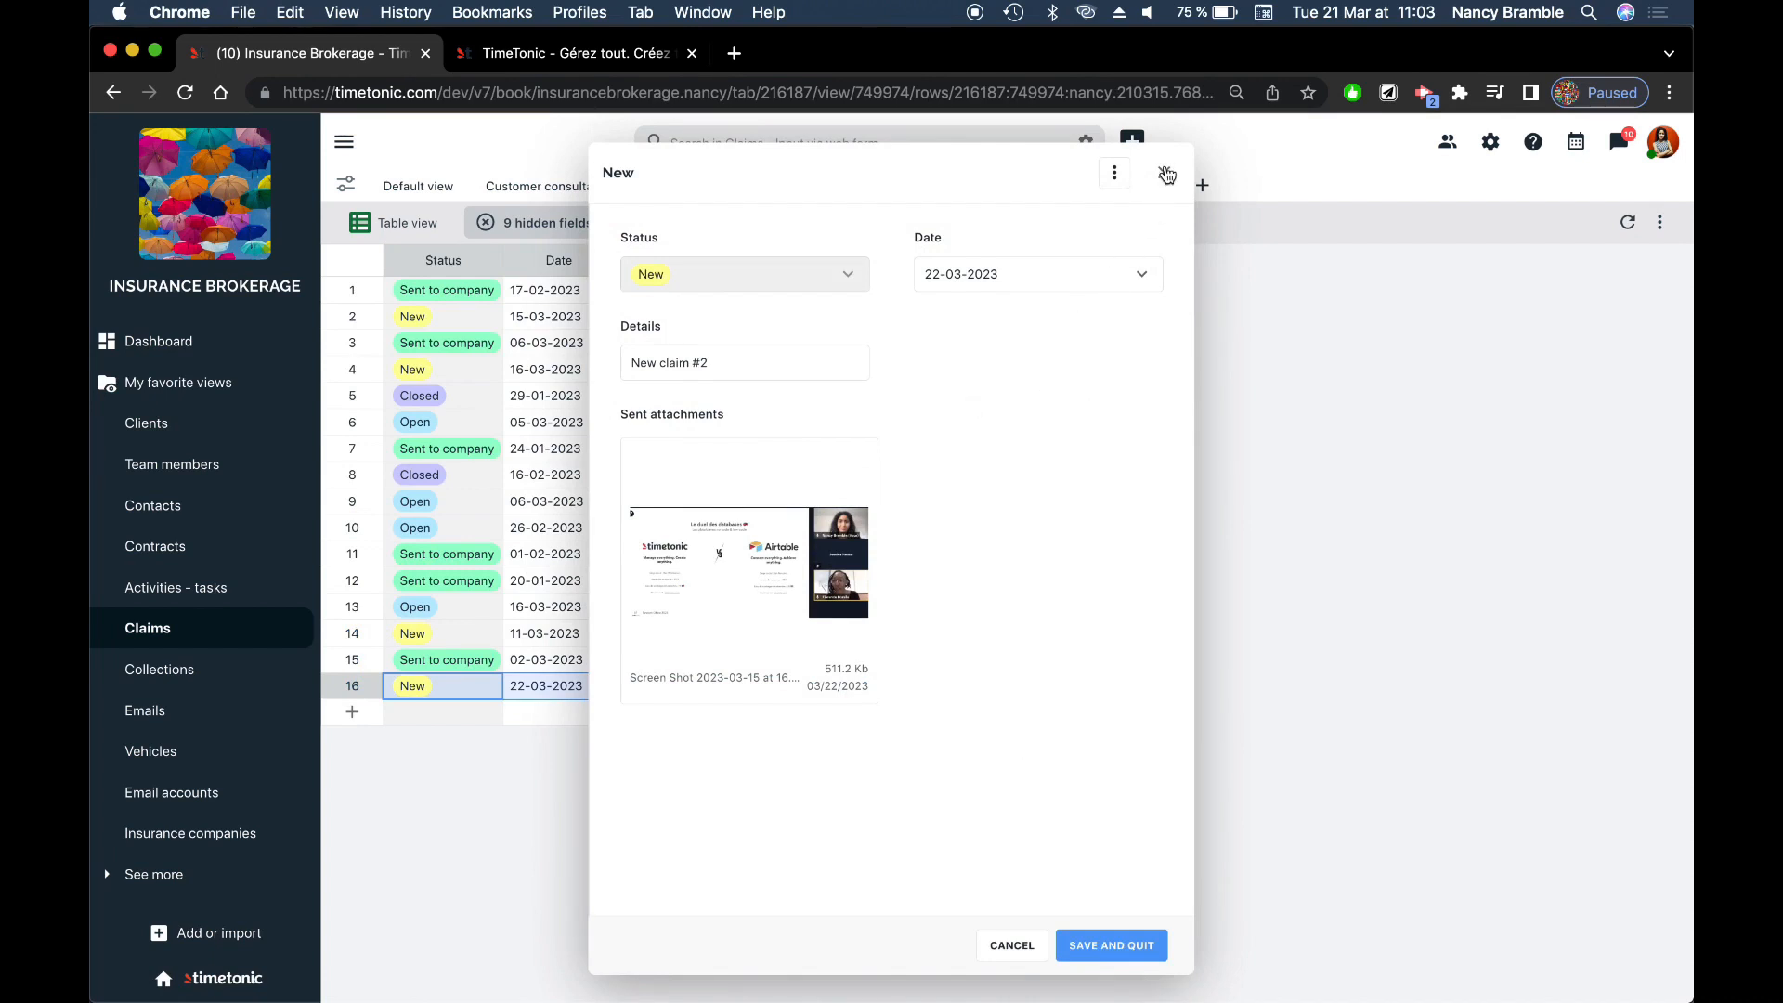
left_click(1114, 945)
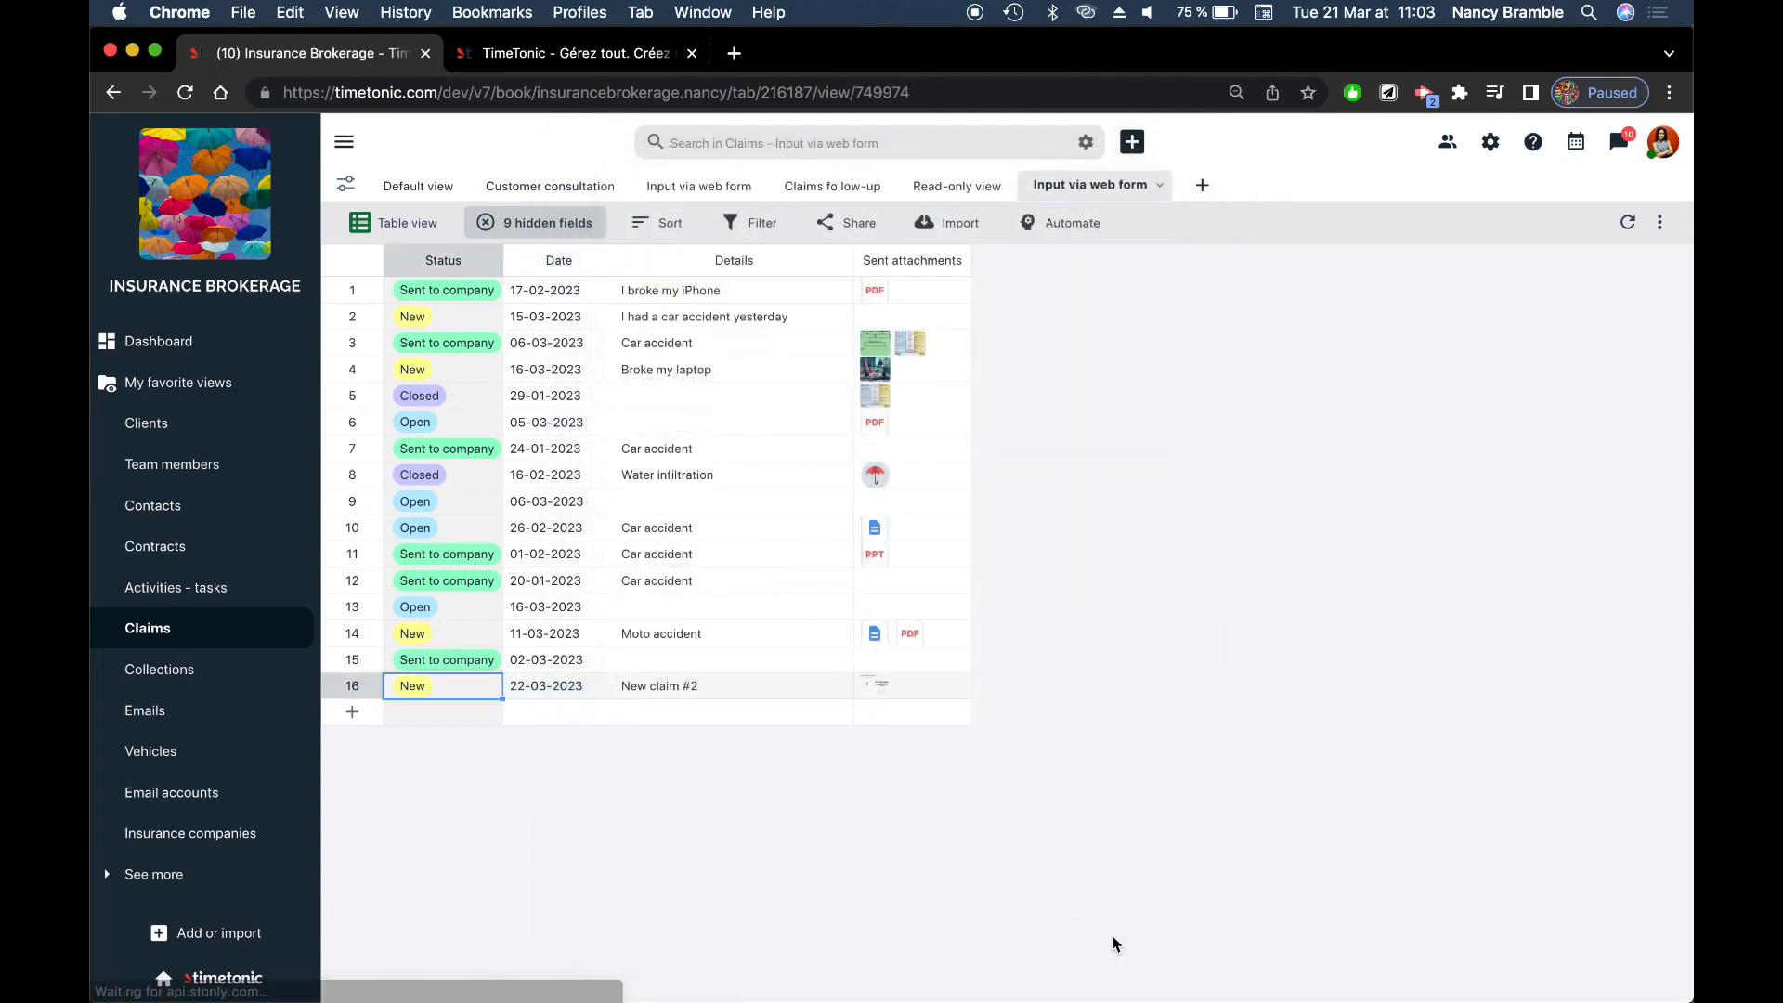